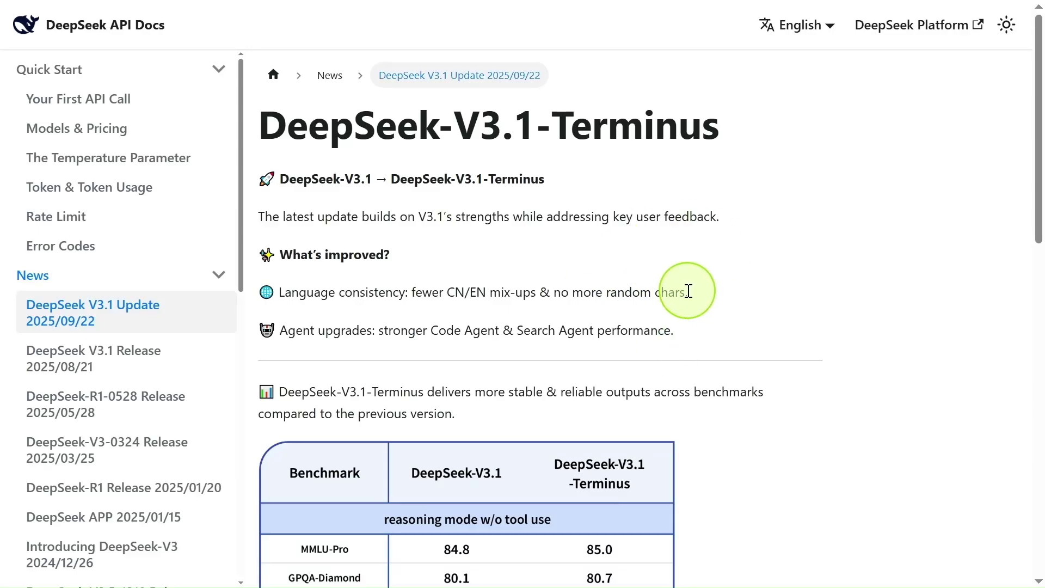
Highlight 'Terminus' in the release title and scroll down to the V3.1 vs V3.1-Terminus benchmark table.
double_click(757, 134)
scroll(763, 367, down, 5)
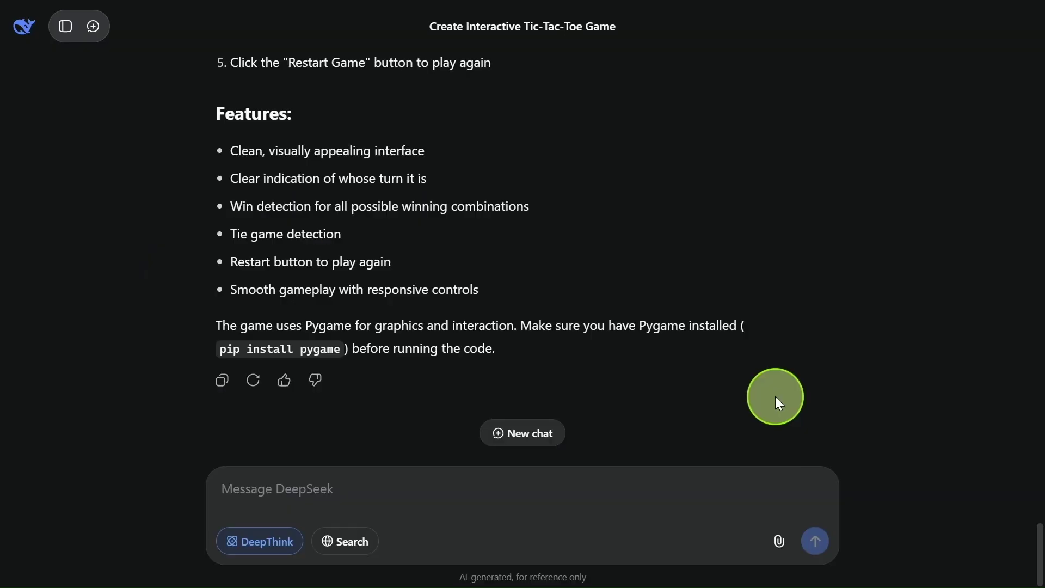
Scroll back up through the Python code in the Tic-Tac-Toe conversation.
scroll(784, 389, up, 10)
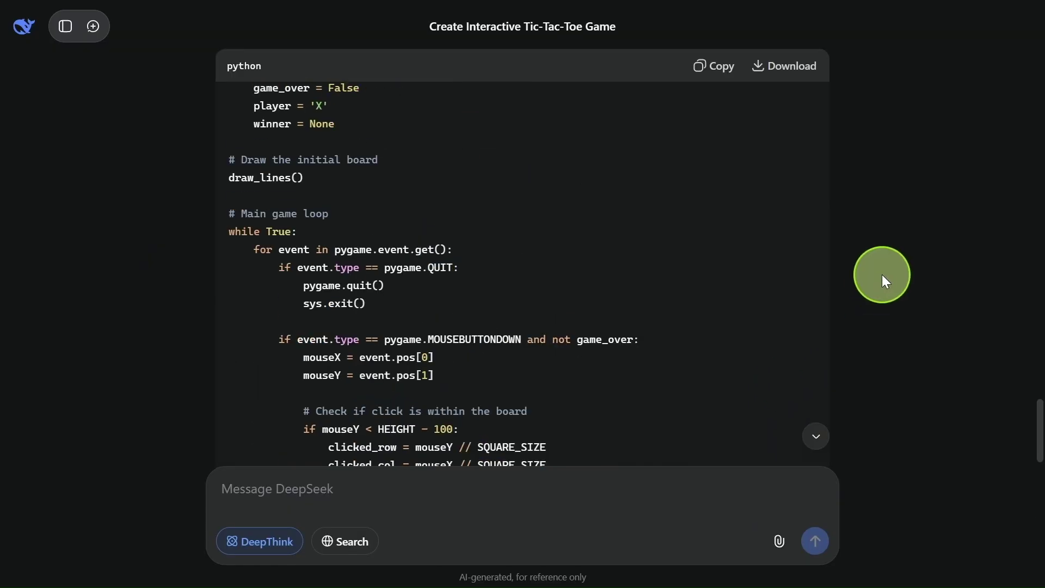
scroll(883, 274, up, 15)
scroll(884, 273, up, 15)
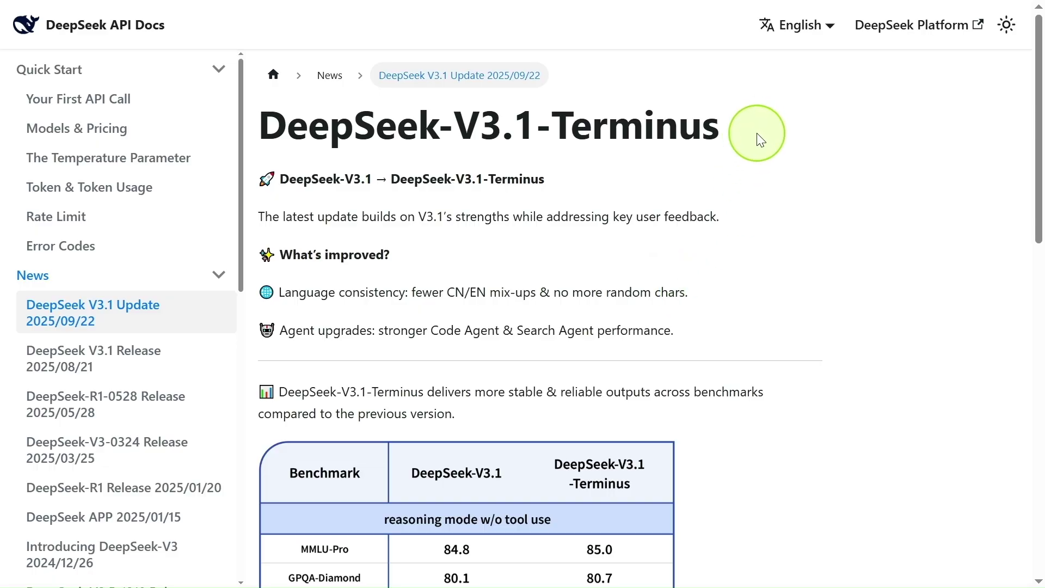
Highlight the DeepSeek-V3.1-Terminus title, skim the article, clear the highlight and bring up the window switcher.
drag(751, 134, 260, 130)
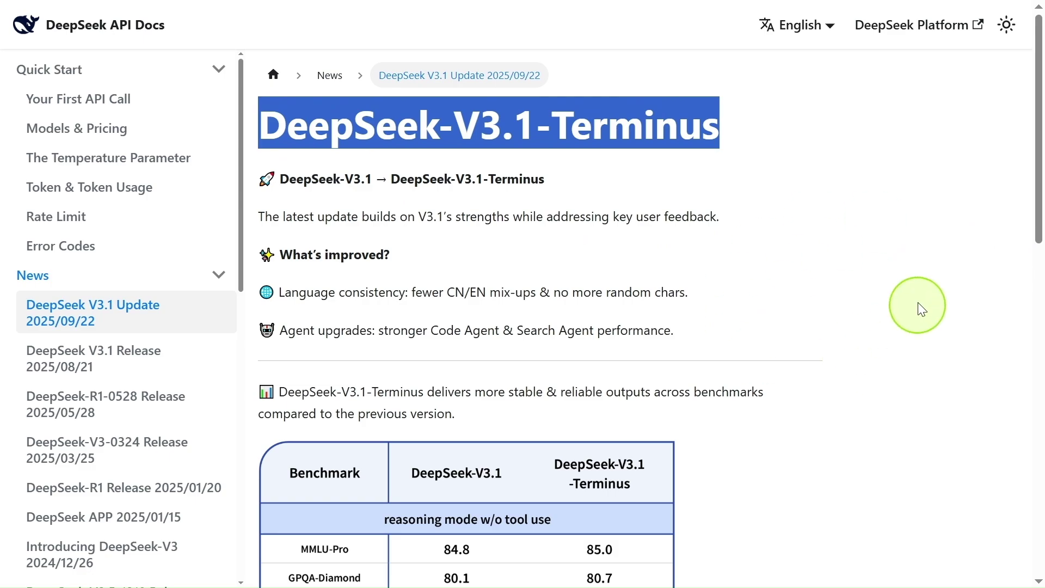
scroll(902, 312, down, 12)
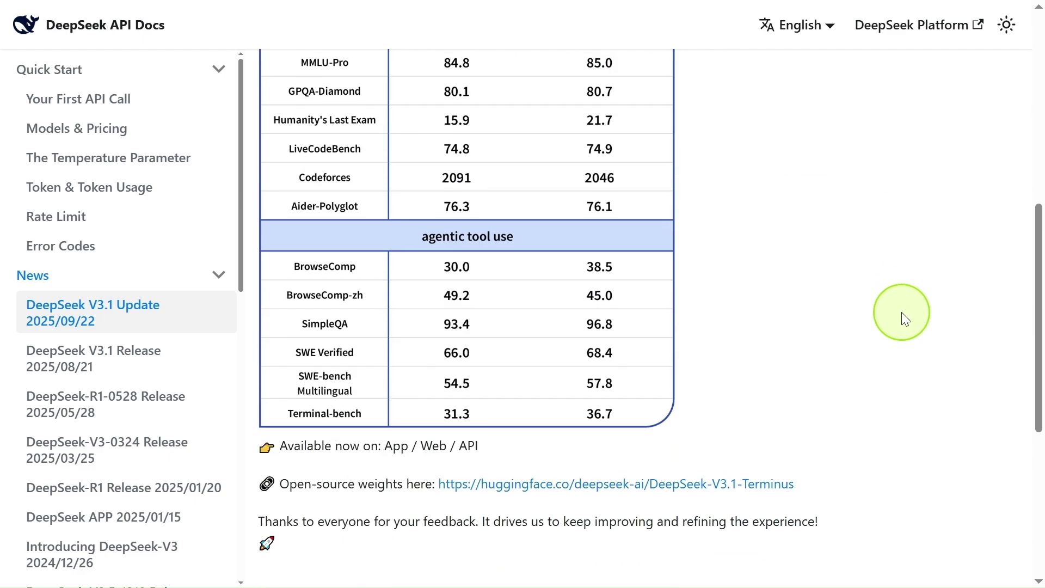
scroll(903, 315, up, 12)
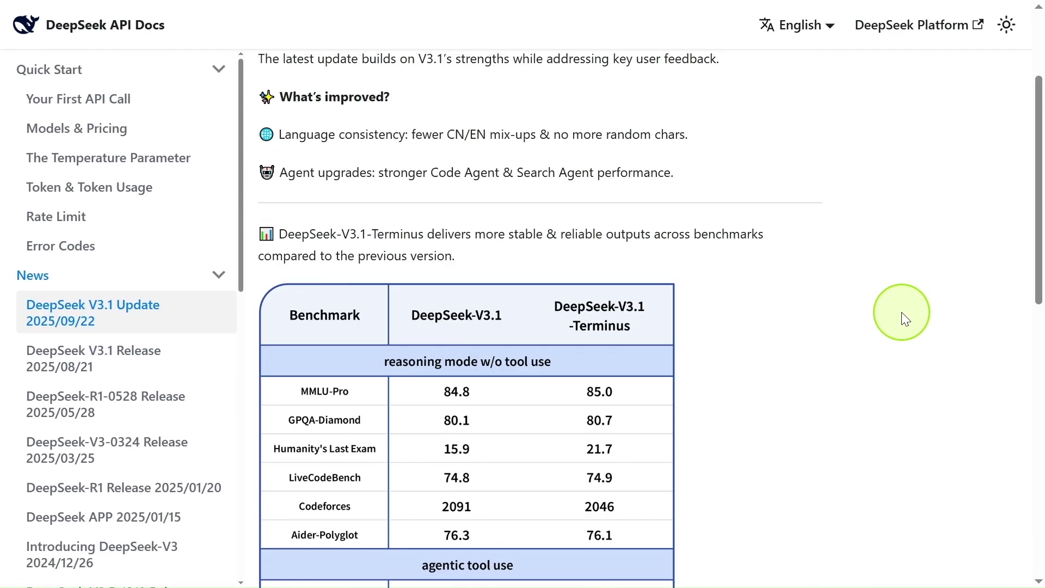
click(902, 316)
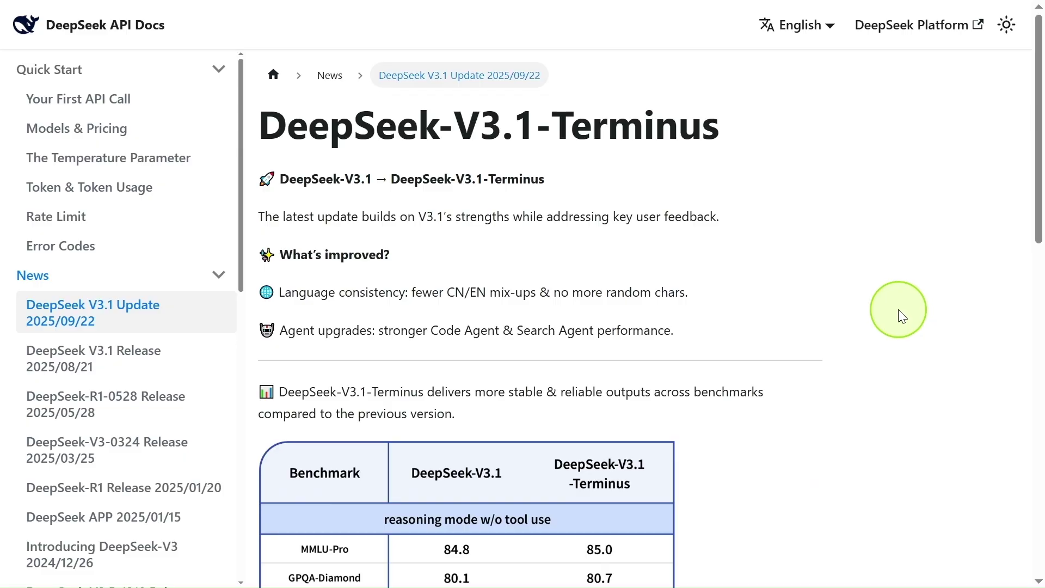
key(alt+Tab)
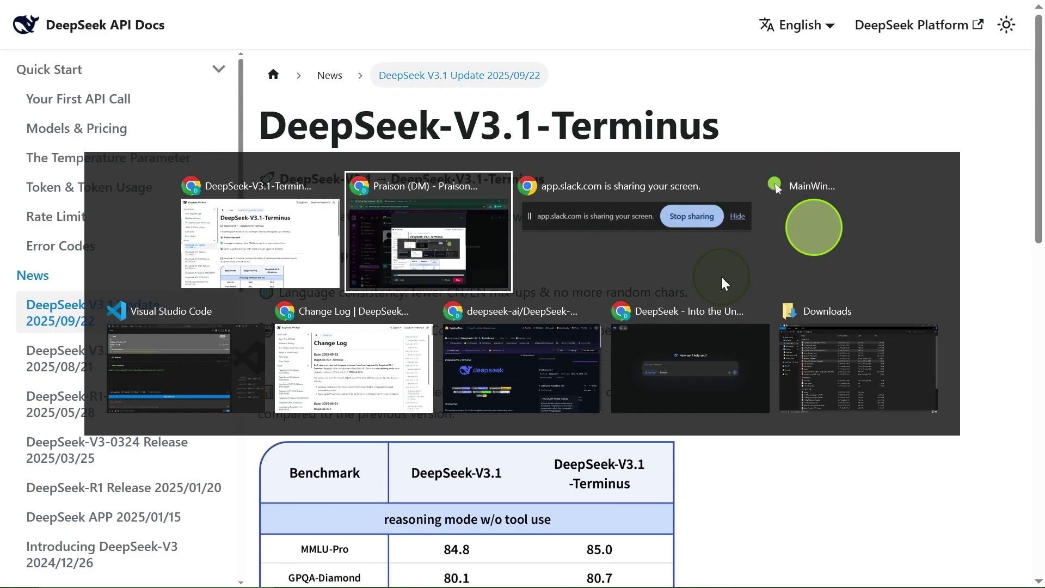
On the Change Log, highlight the 2025-09-22 sentence about both models being upgraded.
key(alt+Tab)
key(alt+Tab)
key(alt+Tab)
key(alt+Tab)
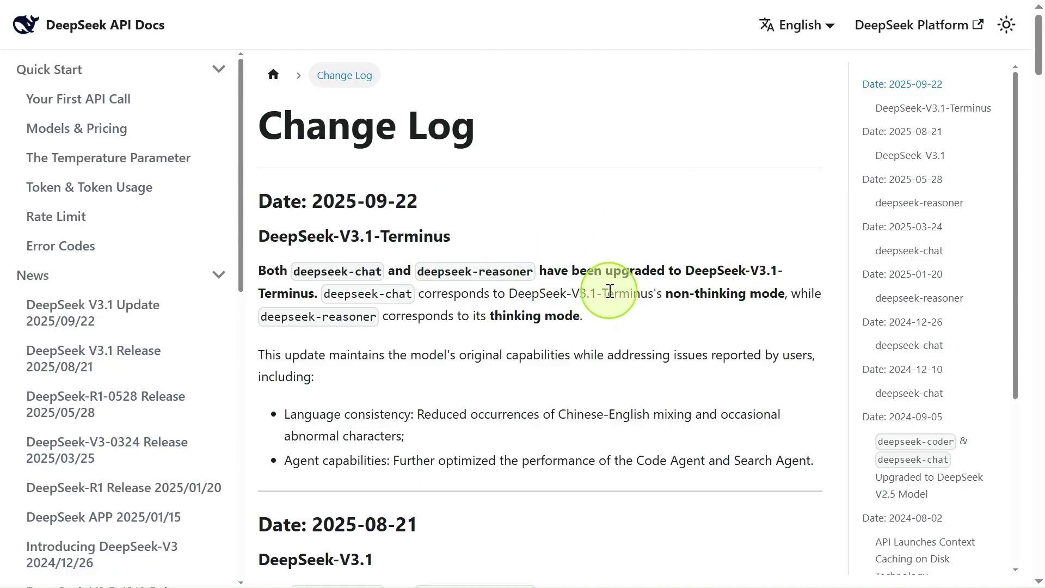
drag(537, 272, 666, 297)
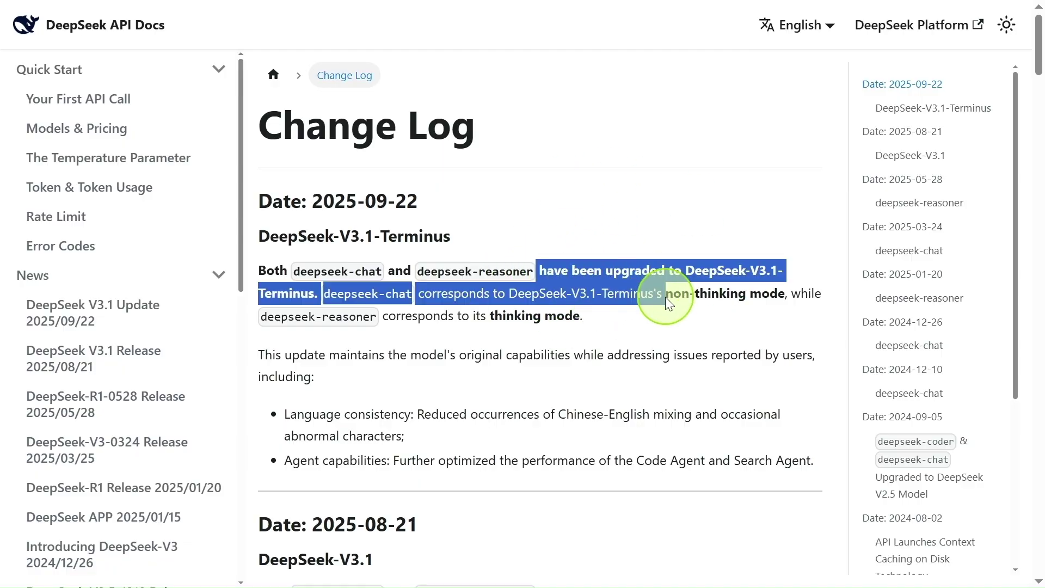
click(769, 355)
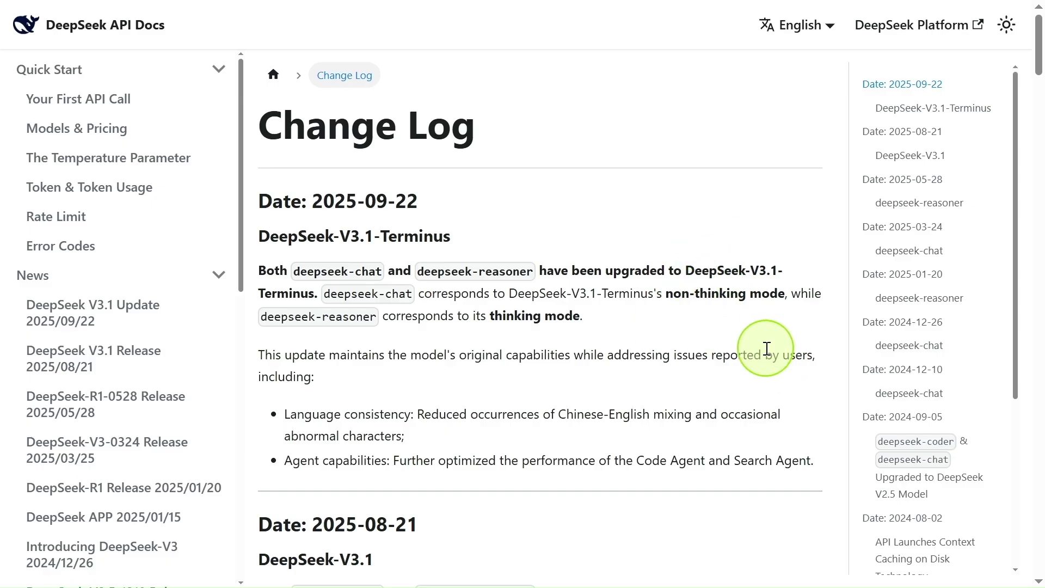
scroll(768, 354, down, 6)
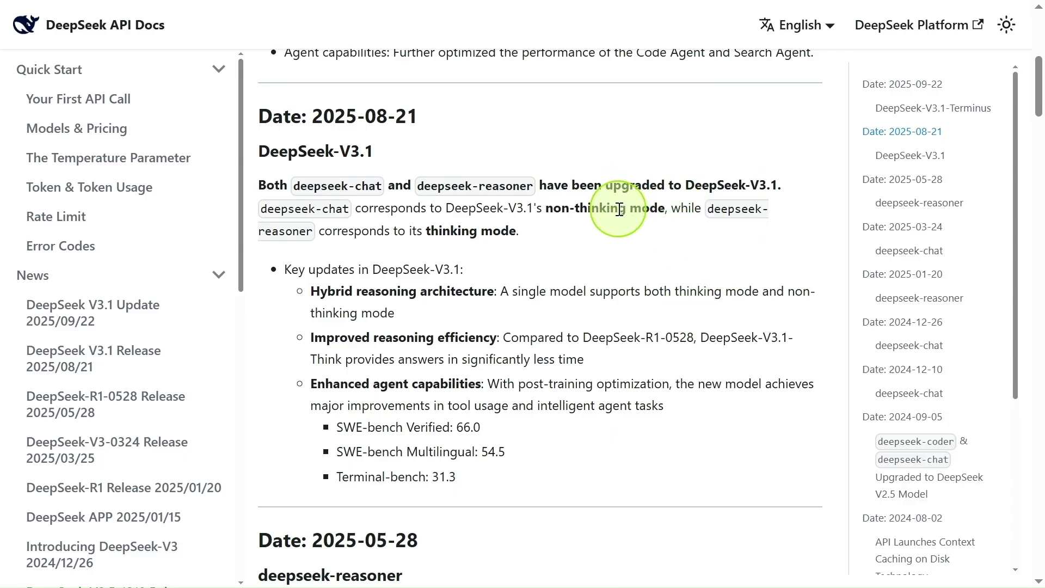
Highlight that deepseek-reasoner maps to thinking mode, then move between the 2025-09-22 and 2025-08-21 entries.
drag(391, 230, 521, 233)
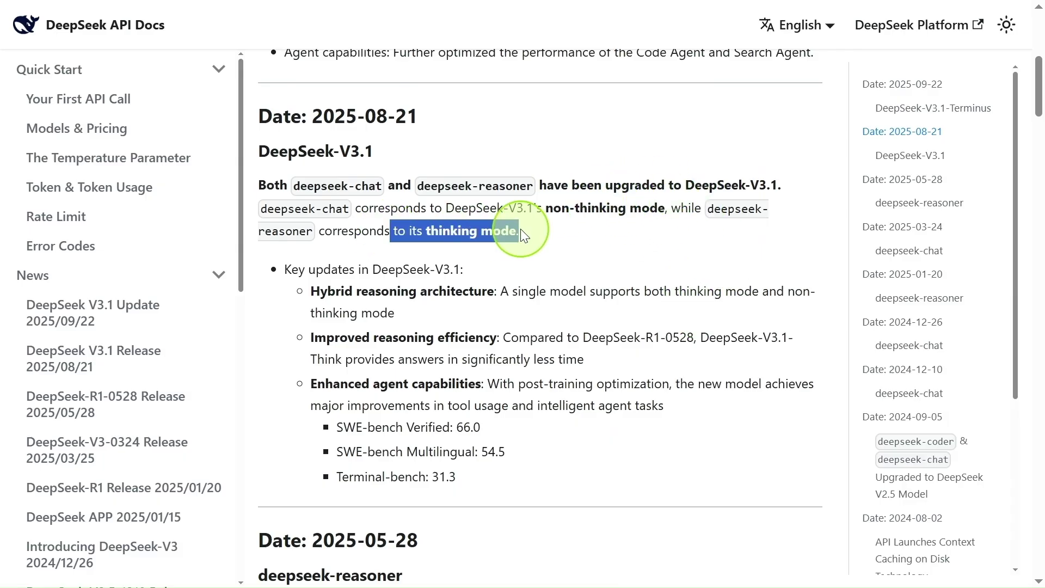
click(753, 275)
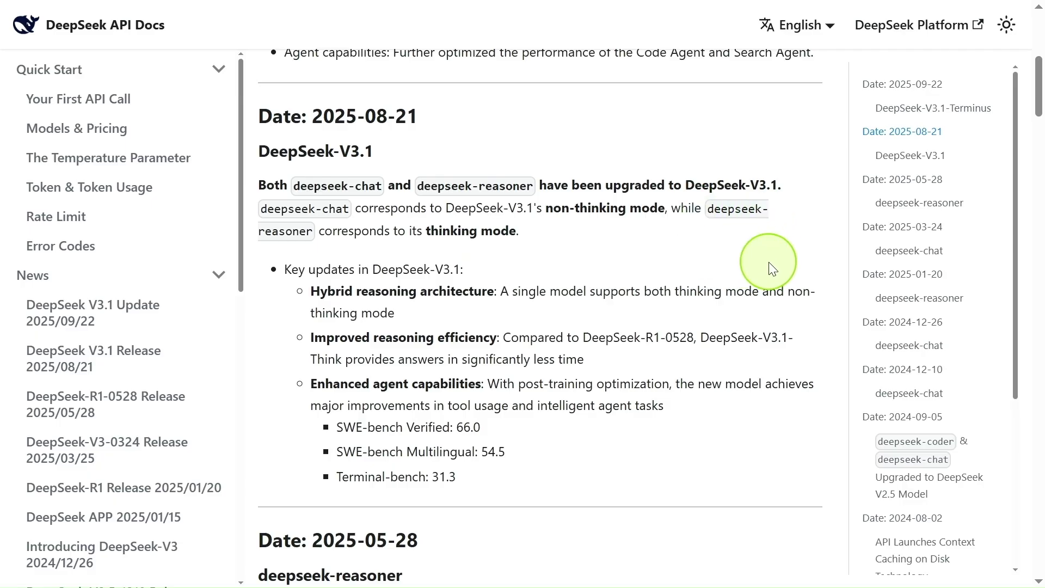
scroll(784, 294, down, 3)
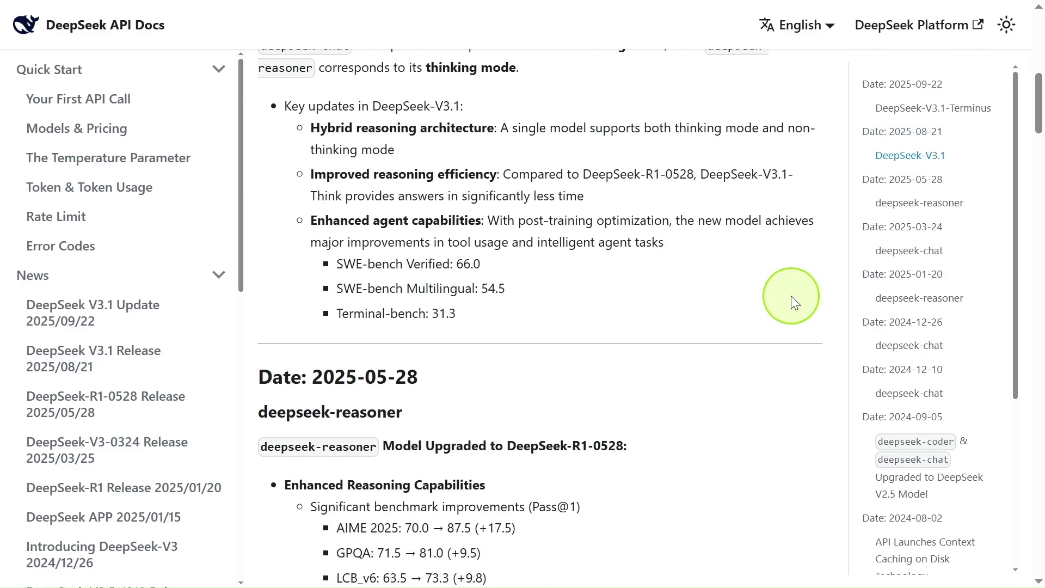
scroll(791, 296, up, 5)
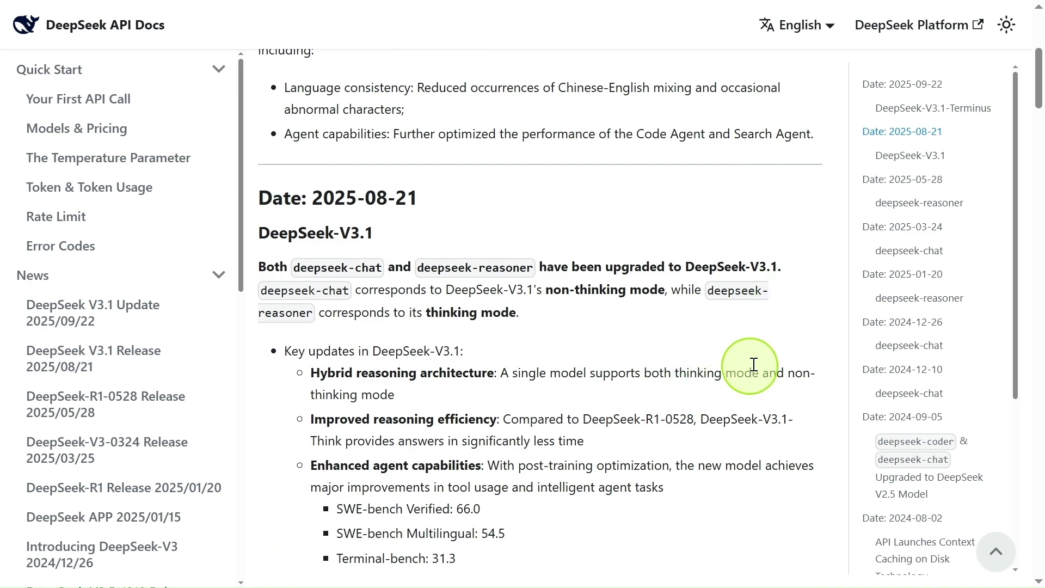
scroll(763, 337, up, 5)
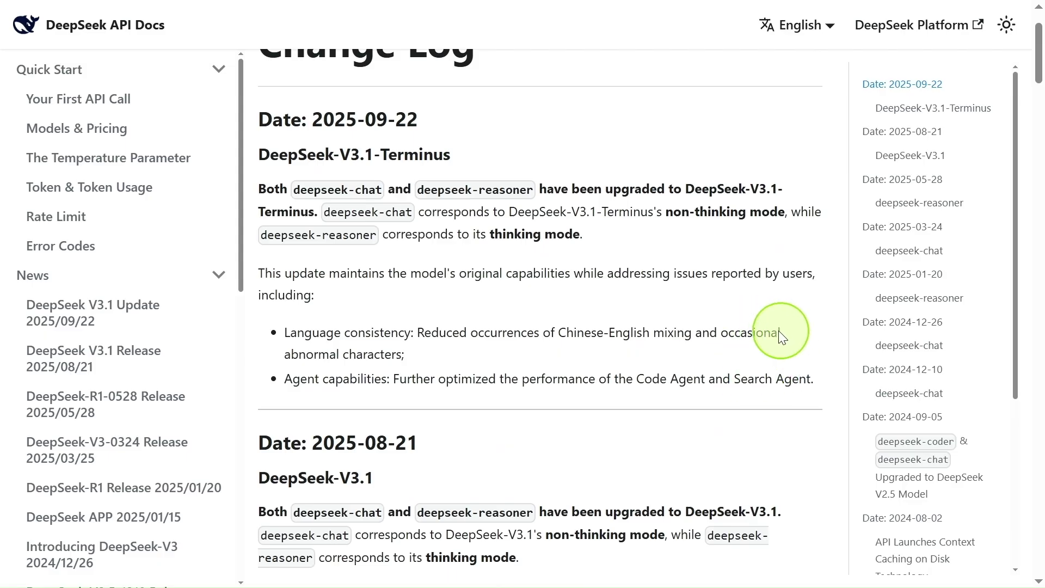
key(alt+Tab)
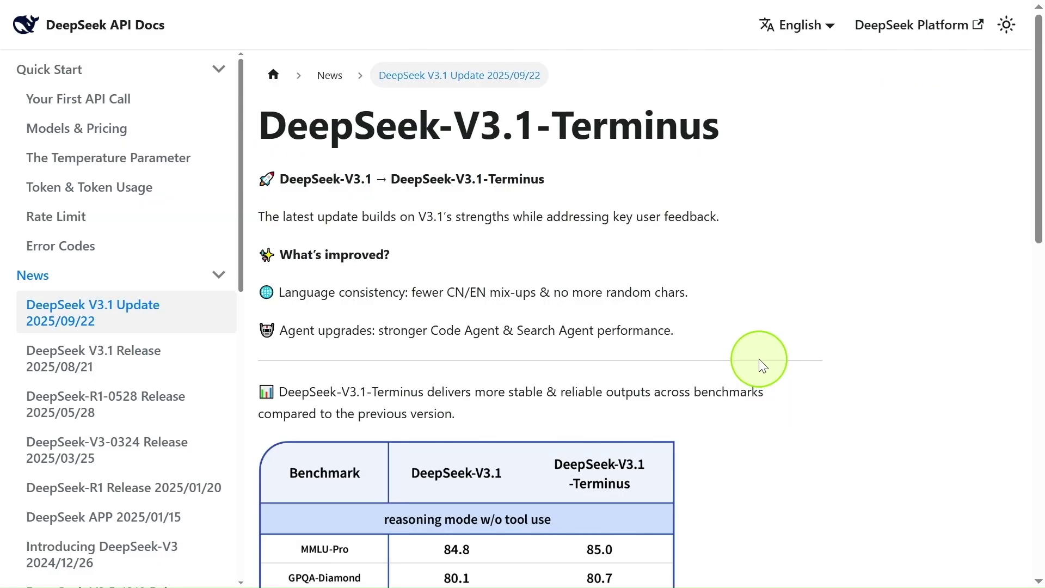
scroll(759, 359, down, 5)
scroll(759, 359, down, 2)
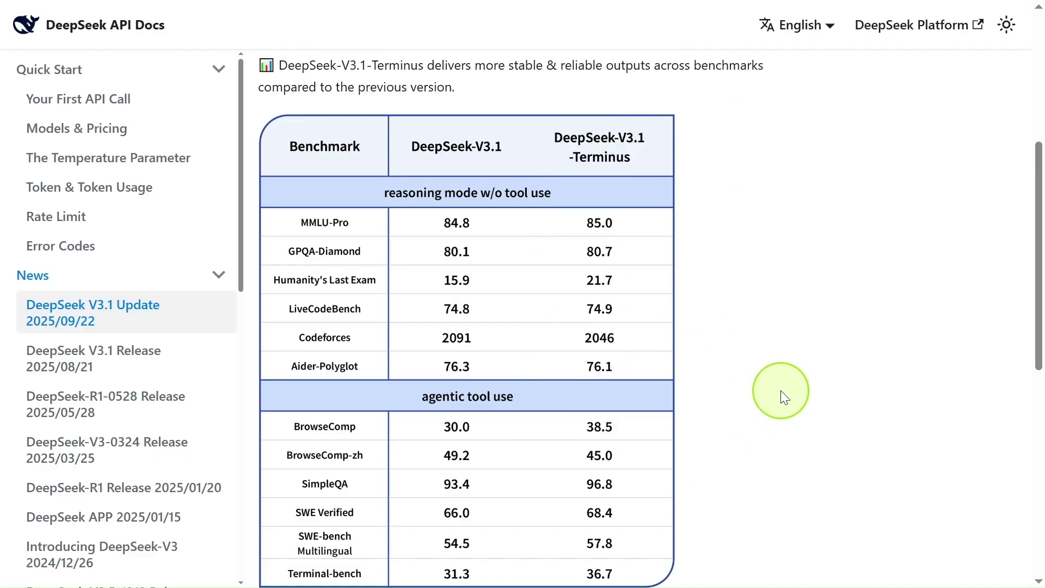
scroll(784, 396, up, 3)
key(alt+Left)
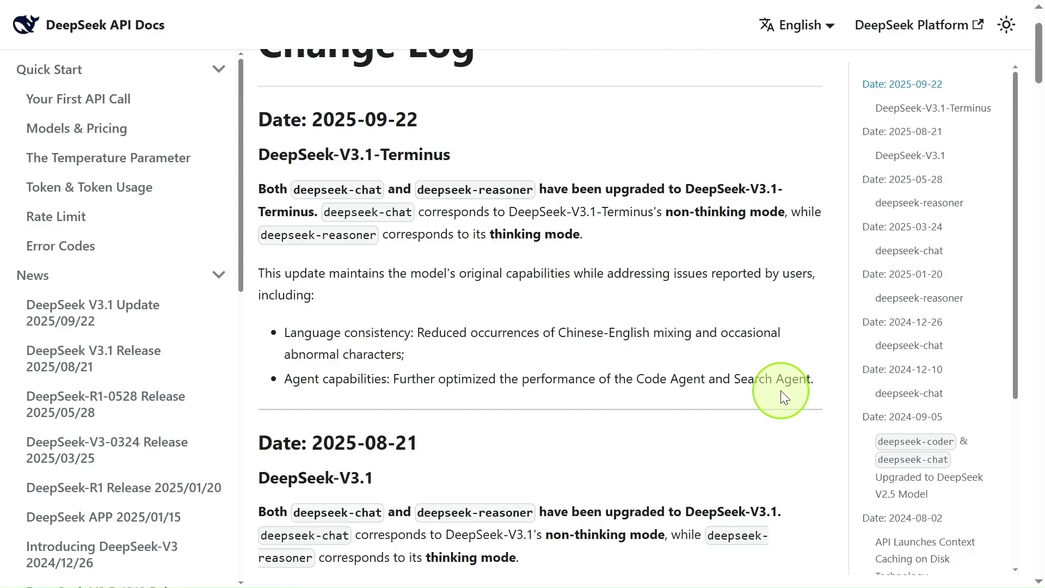
scroll(782, 391, down, 2)
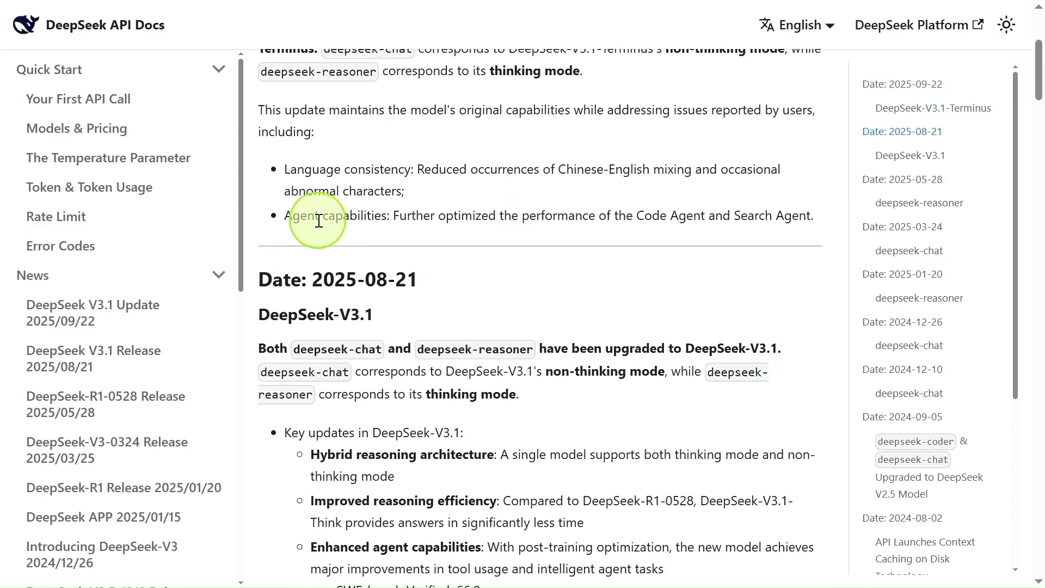
drag(293, 216, 833, 237)
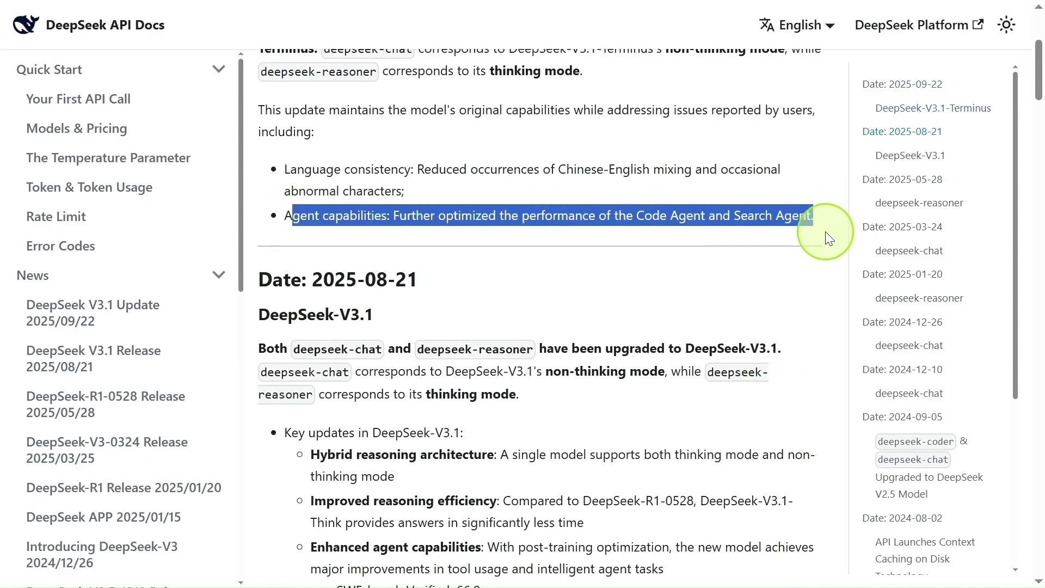
click(833, 237)
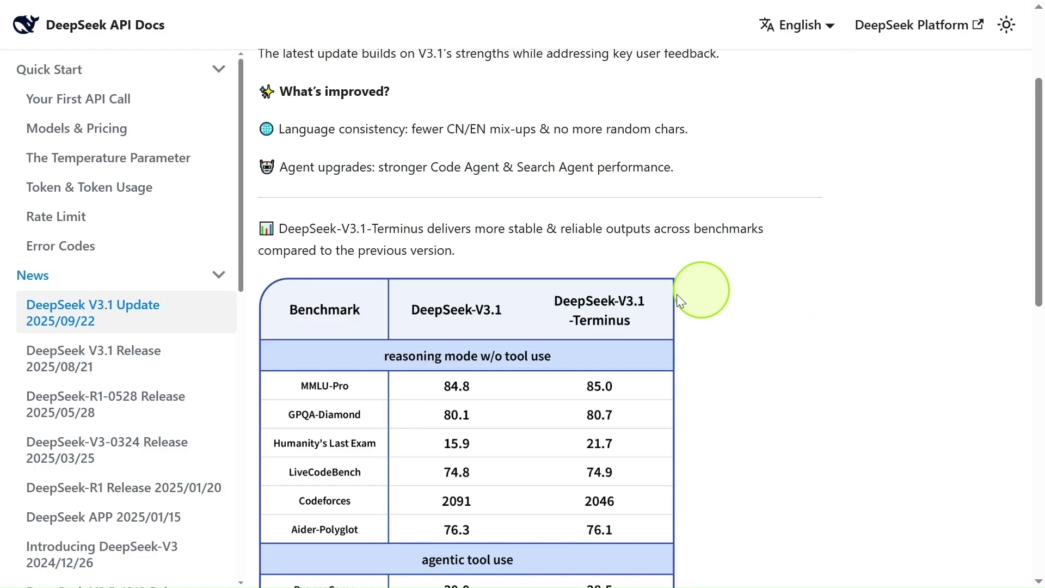
Scroll through the V3.1 Update agentic tool use benchmarks and select the closing text.
scroll(451, 337, down, 5)
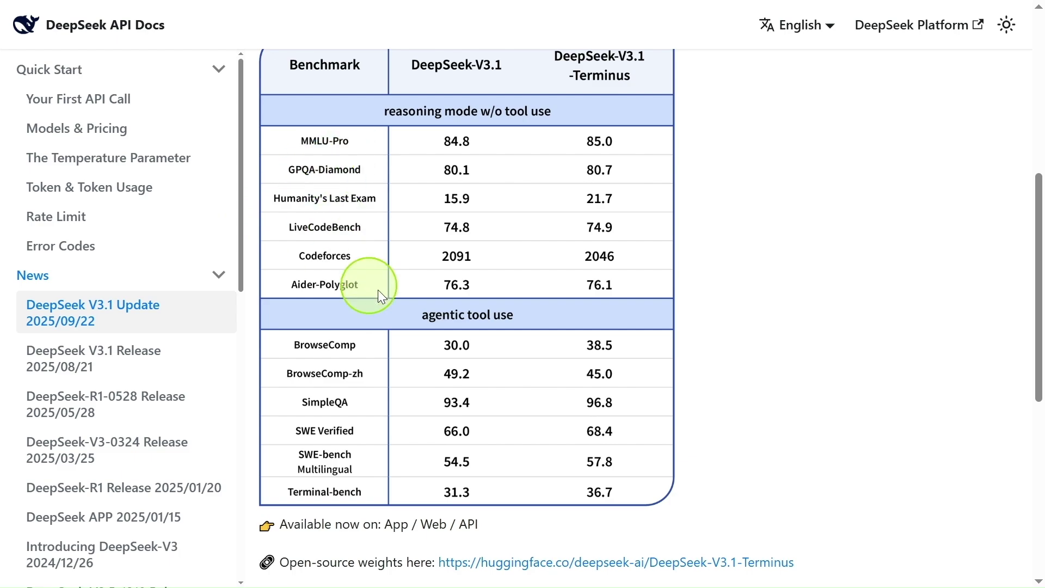
scroll(859, 296, down, 1)
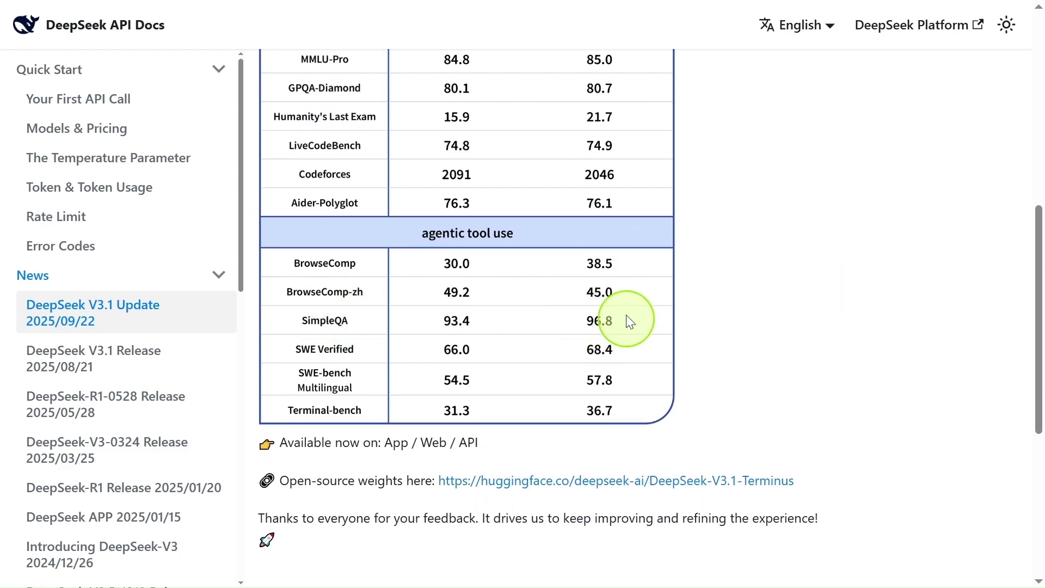
scroll(728, 330, up, 3)
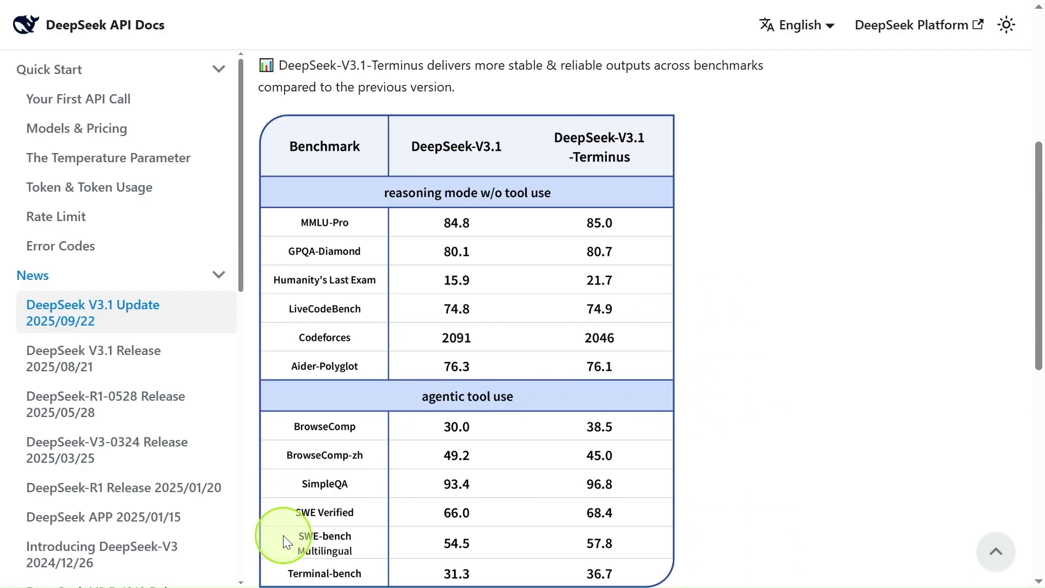
drag(287, 542, 540, 514)
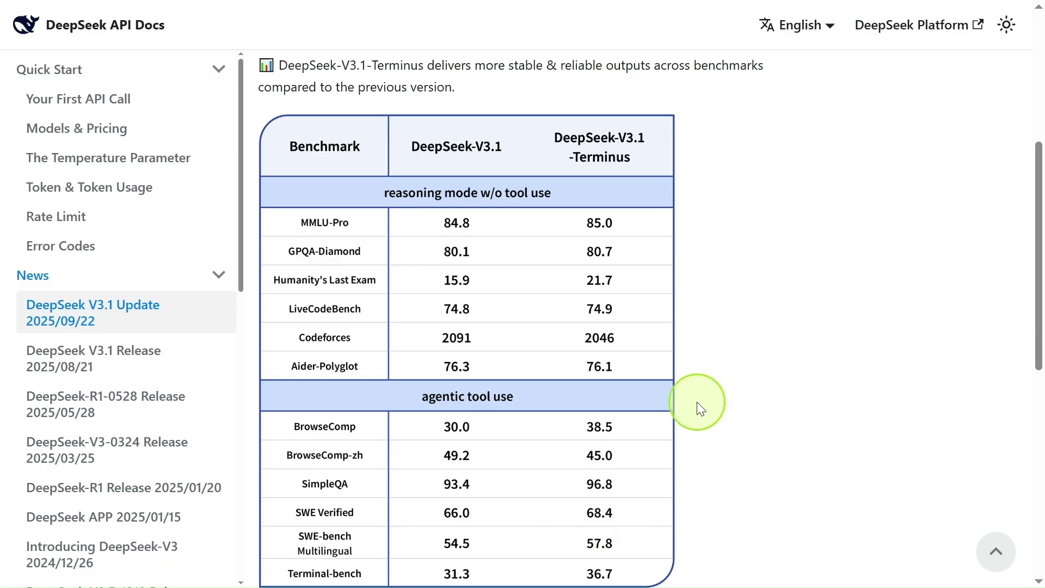
Check the Change Log, then return to the news page's open-source weights notes.
key(alt+Tab)
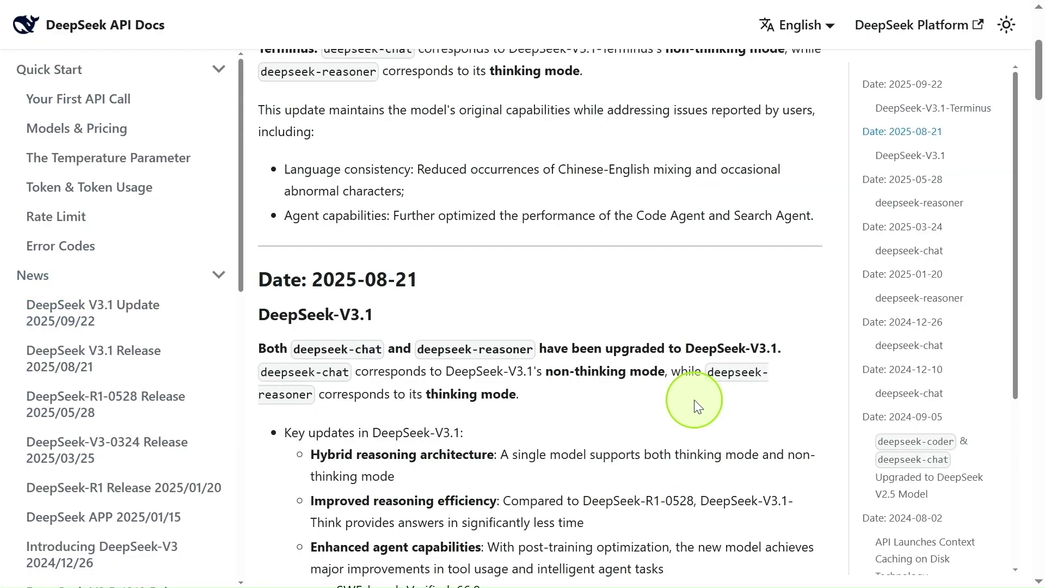
scroll(698, 406, up, 5)
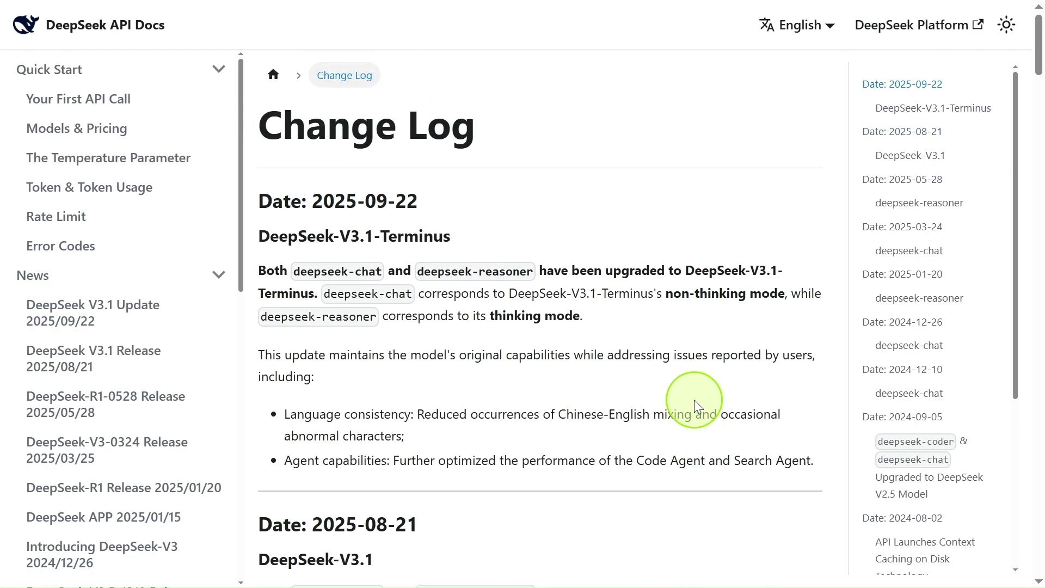
key(alt+Tab)
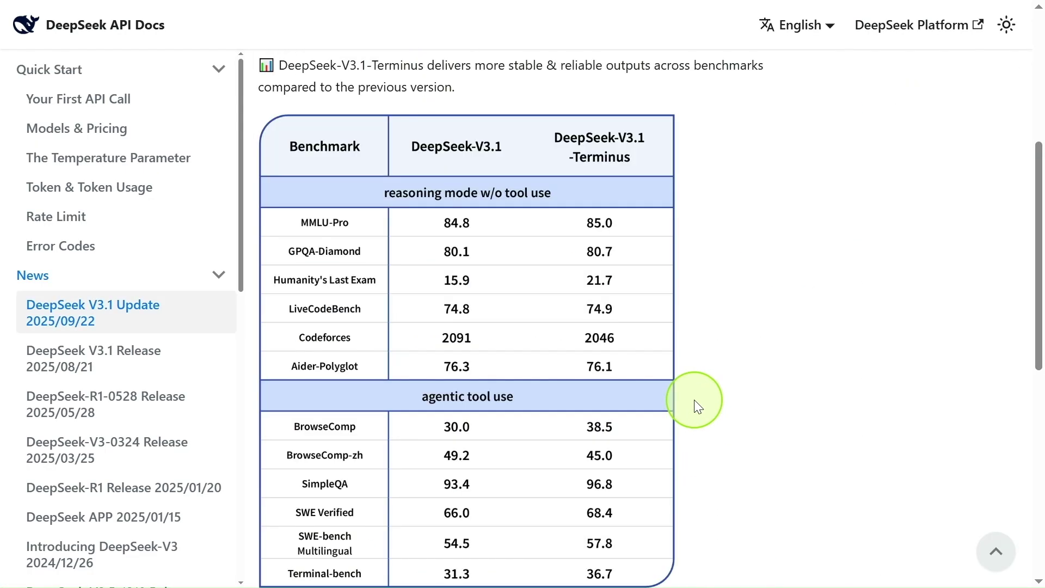
scroll(697, 403, down, 4)
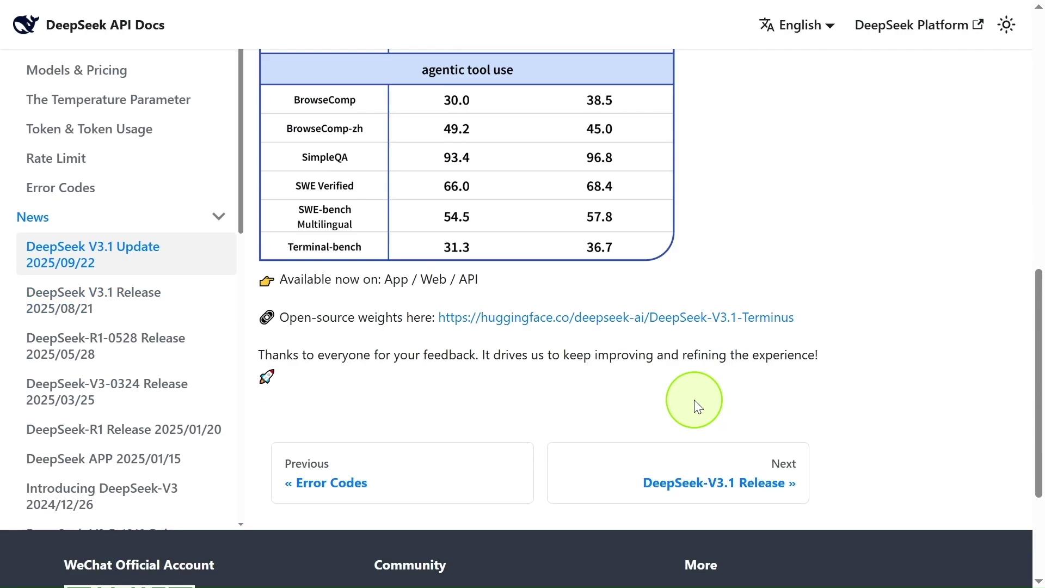
Bring the Hugging Face DeepSeek-V3.1-Terminus model card to the front.
key(alt+Tab)
key(Tab)
key(Tab)
key(Tab)
key(Tab)
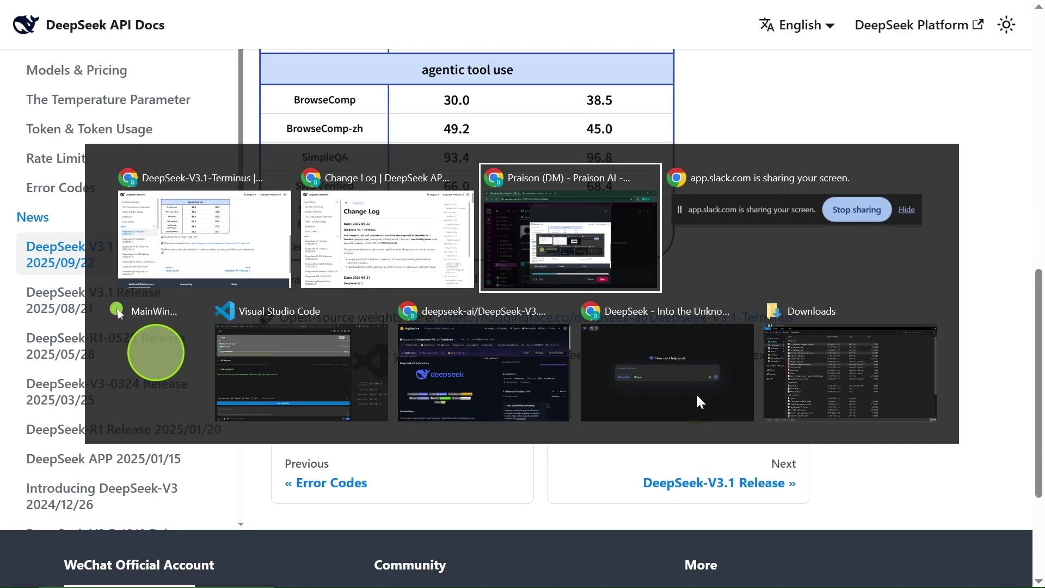
key(Tab)
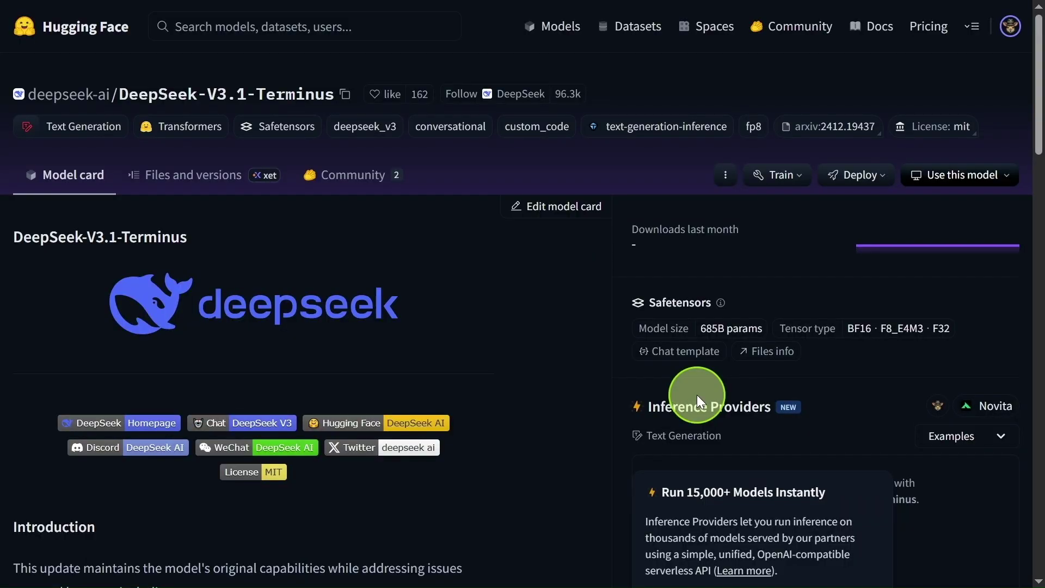
scroll(697, 395, down, 3)
scroll(697, 394, up, 3)
Scroll through the model card and back up, then switch to Visual Studio Code.
scroll(698, 394, down, 10)
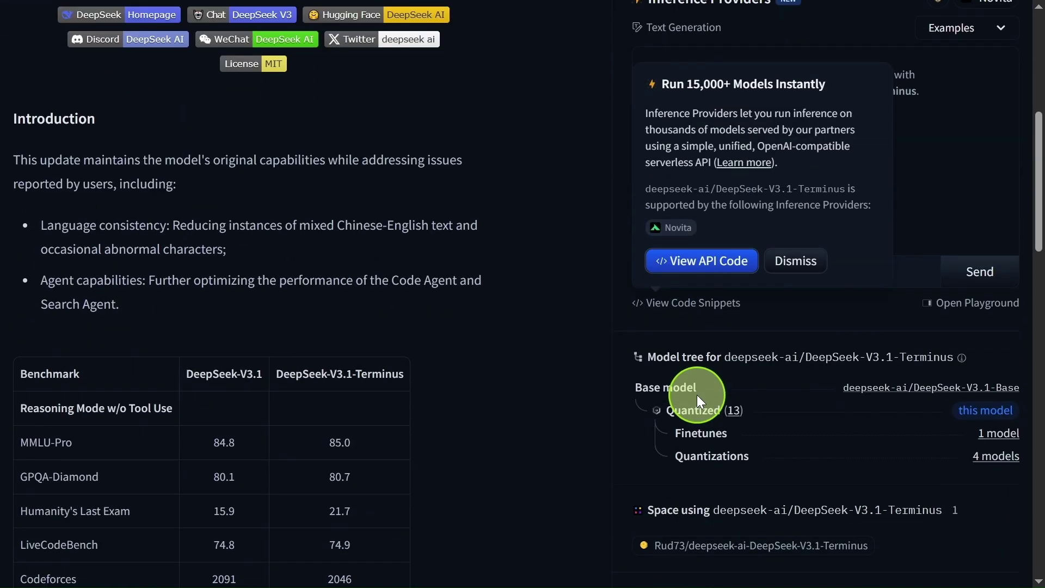
scroll(696, 394, down, 11)
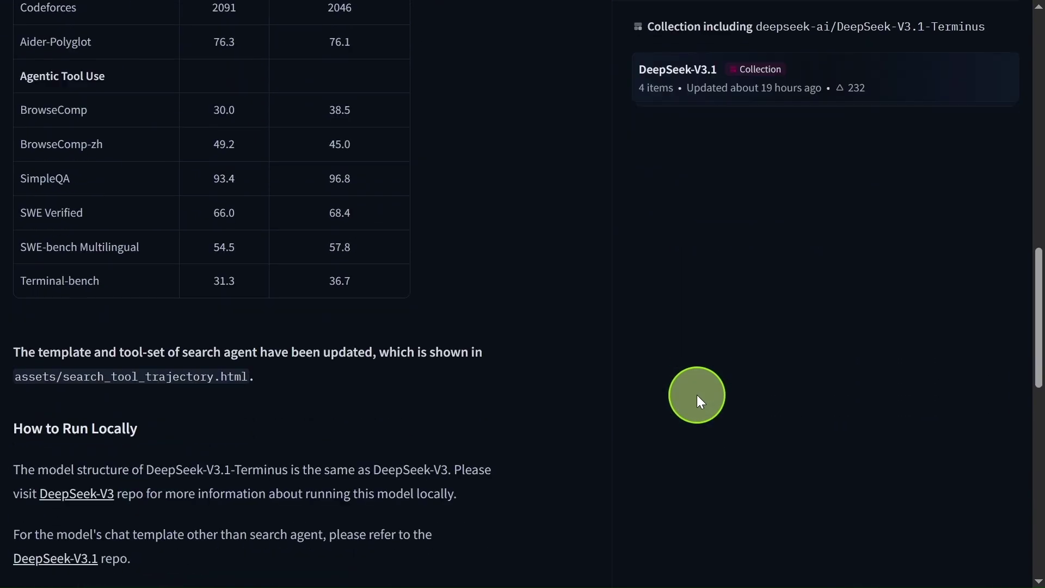
scroll(696, 394, down, 2)
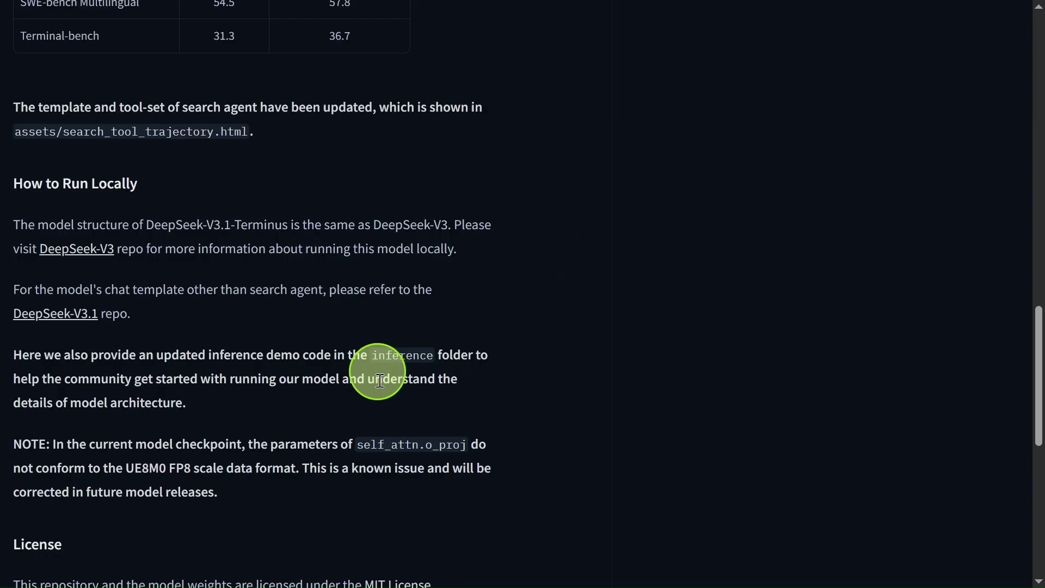
scroll(515, 424, down, 2)
scroll(515, 424, up, 14)
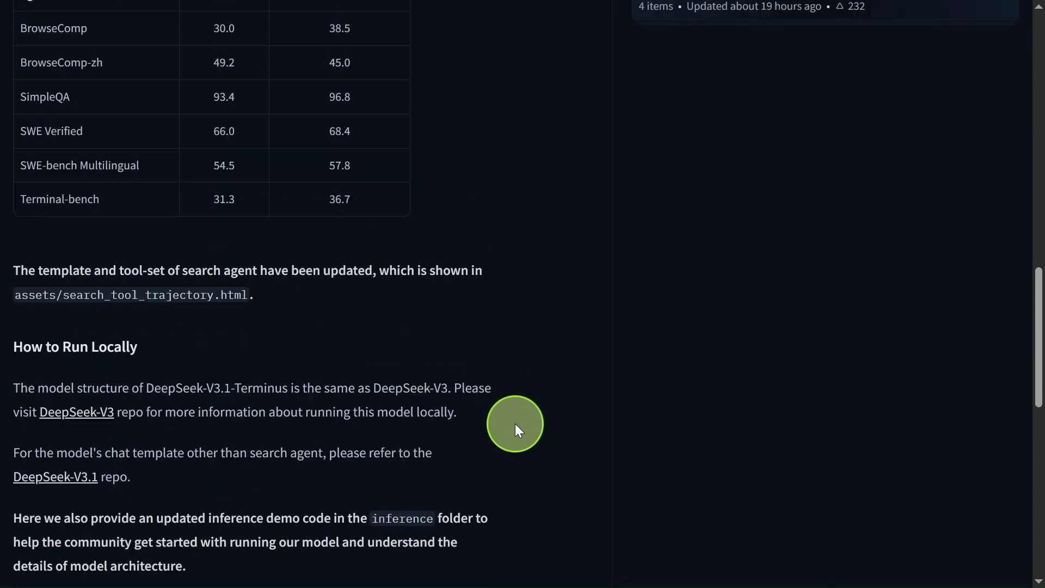
scroll(516, 424, up, 10)
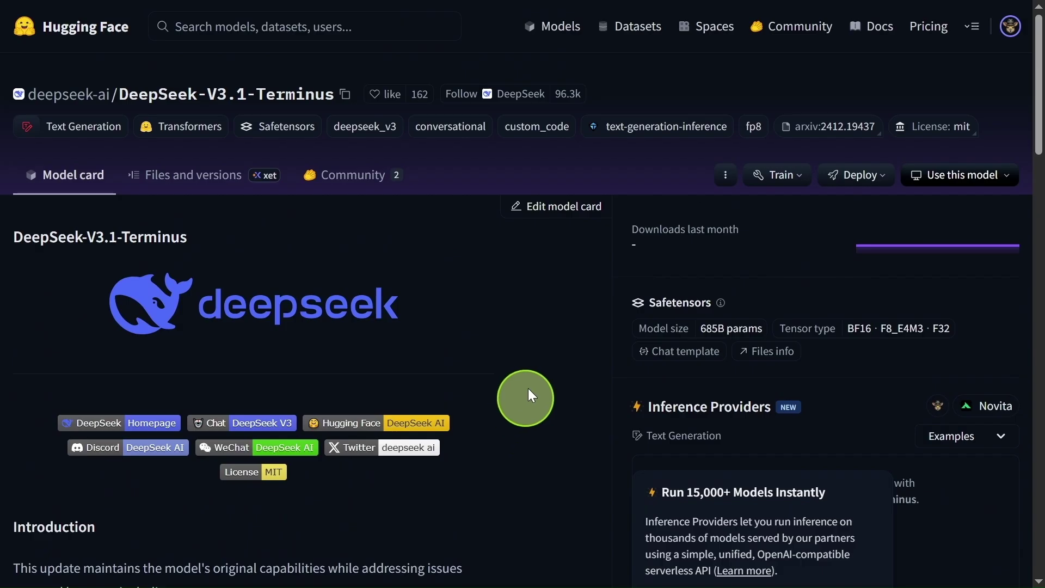
key(alt+Tab)
key(alt+Tab)
key(alt+Tab)
key(alt+Tab)
key(alt+Tab)
key(alt+Tab)
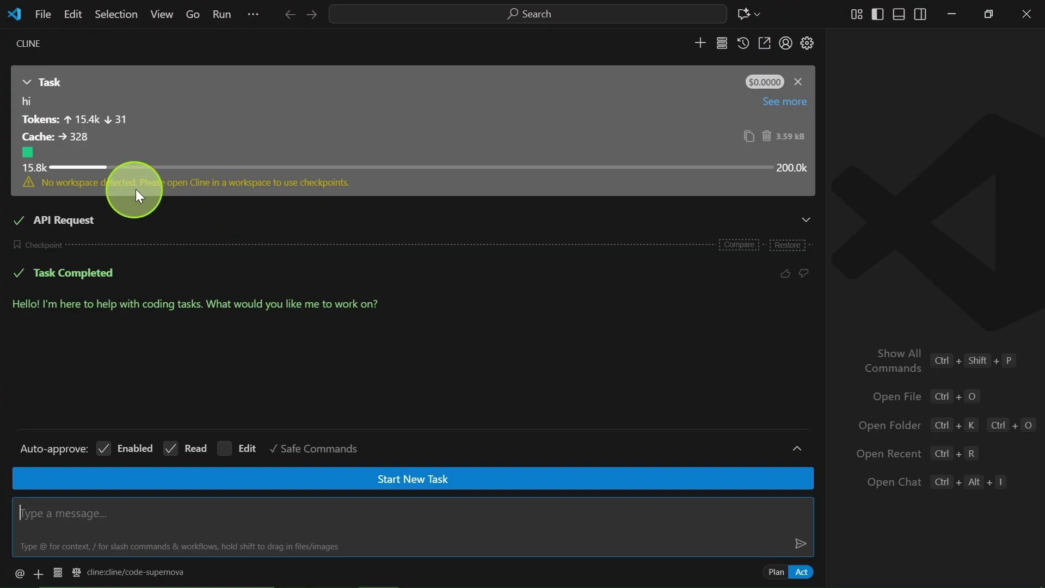
click(808, 43)
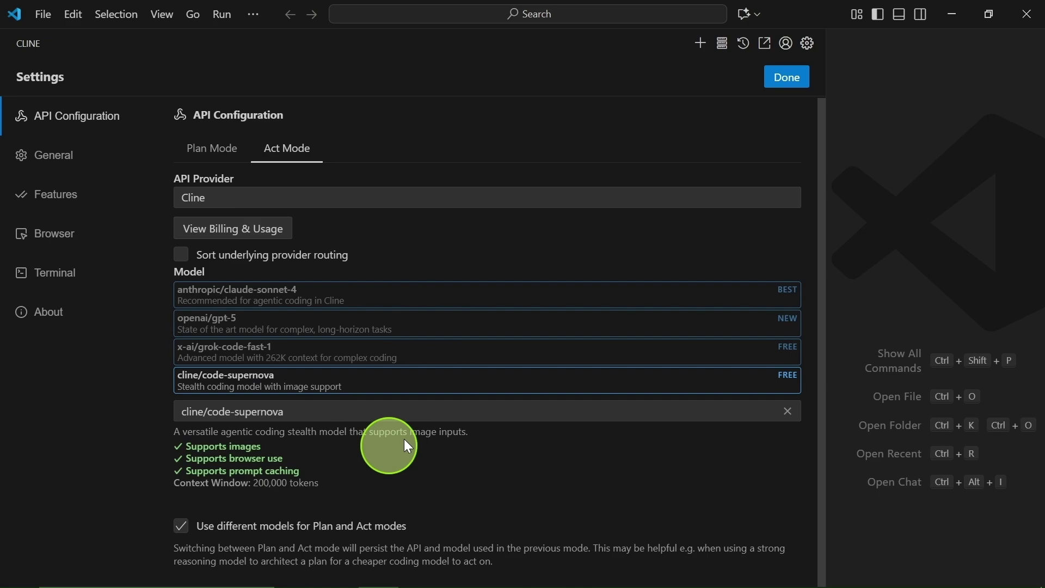
click(787, 82)
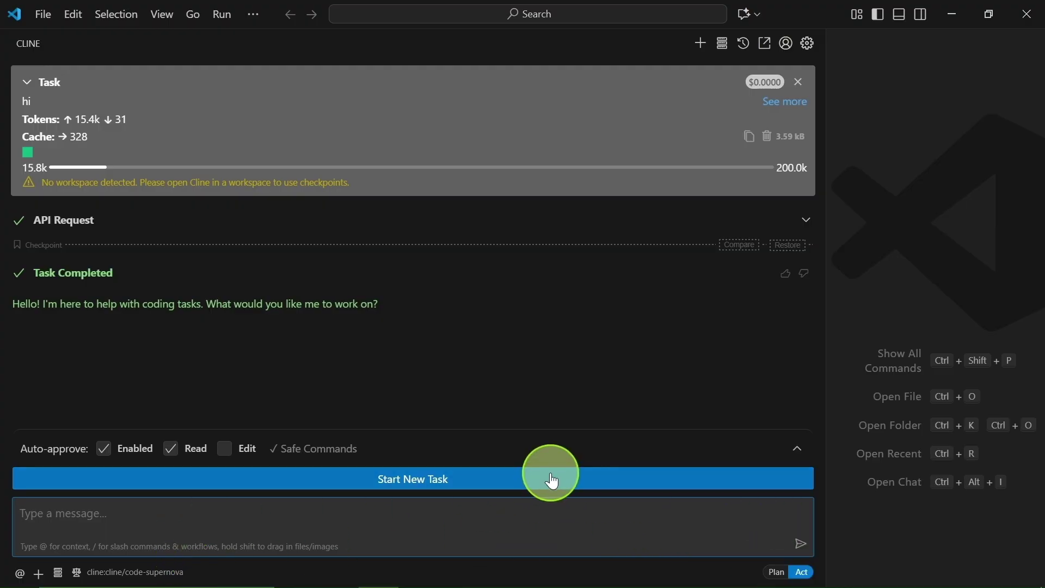
Return to the Hugging Face model card and skim its benchmark section.
key(alt+Tab)
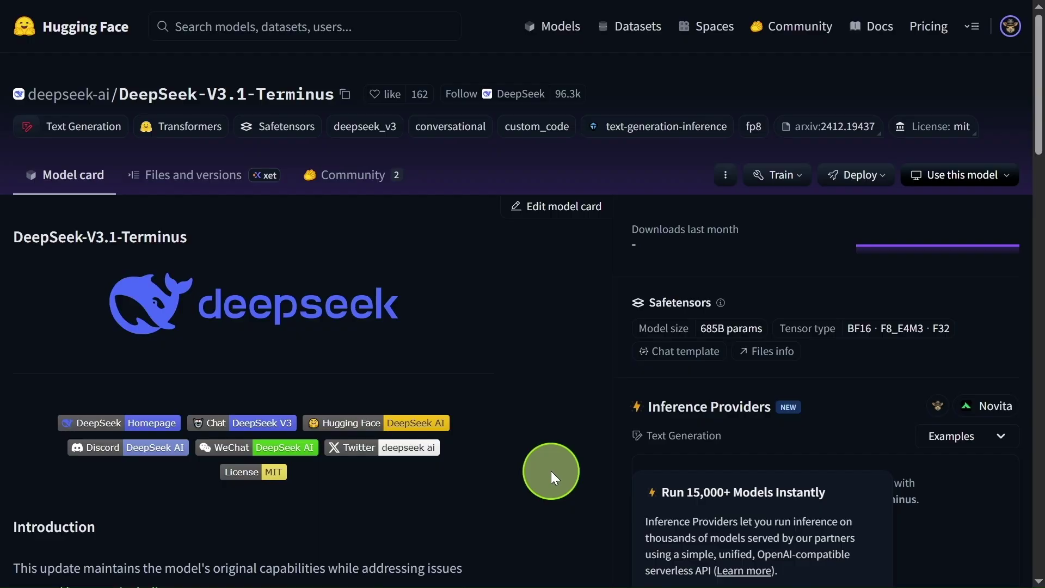
scroll(556, 467, down, 9)
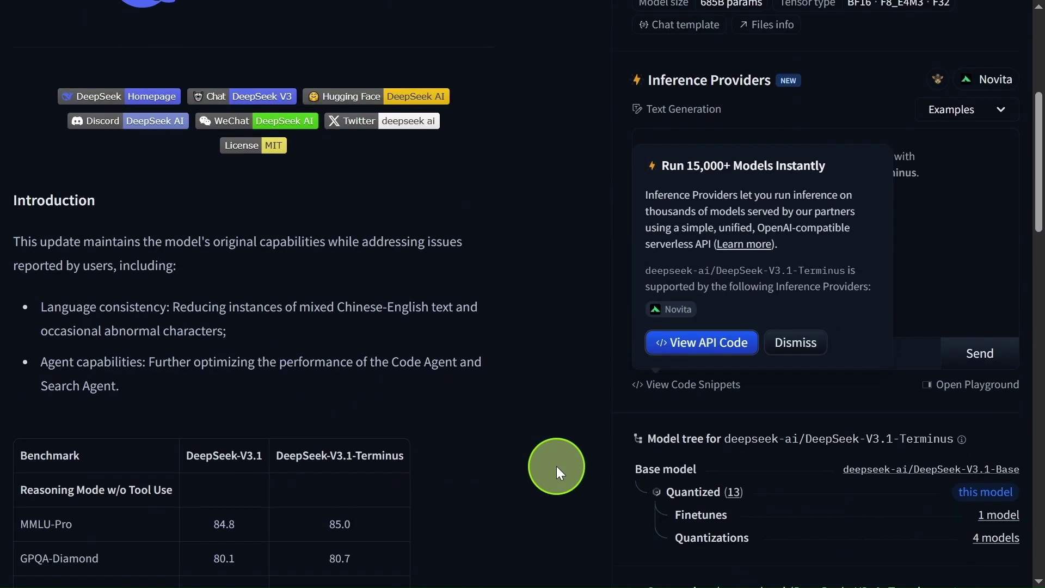
scroll(558, 469, down, 6)
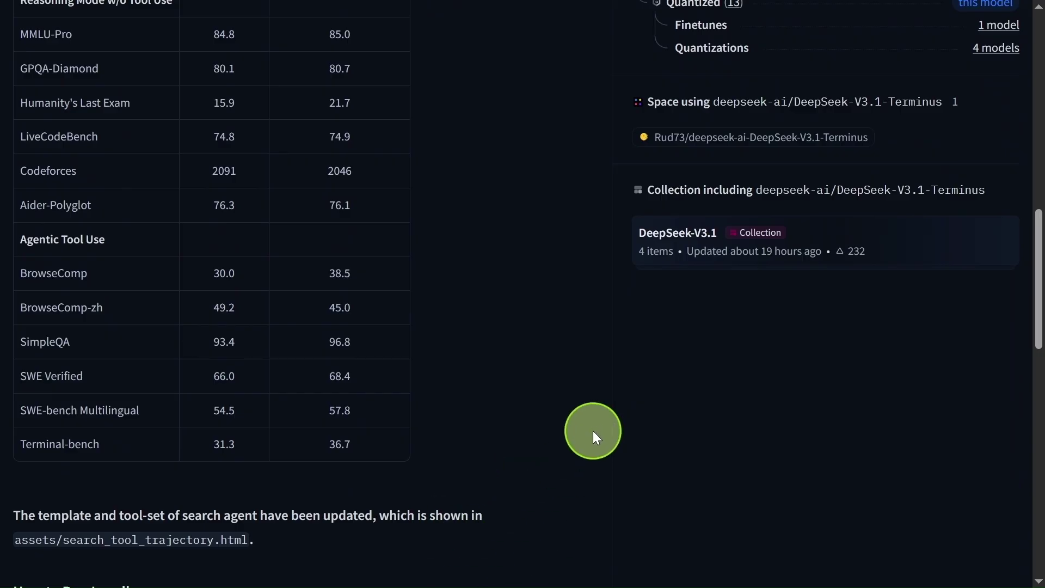
scroll(594, 431, down, 2)
scroll(595, 430, up, 4)
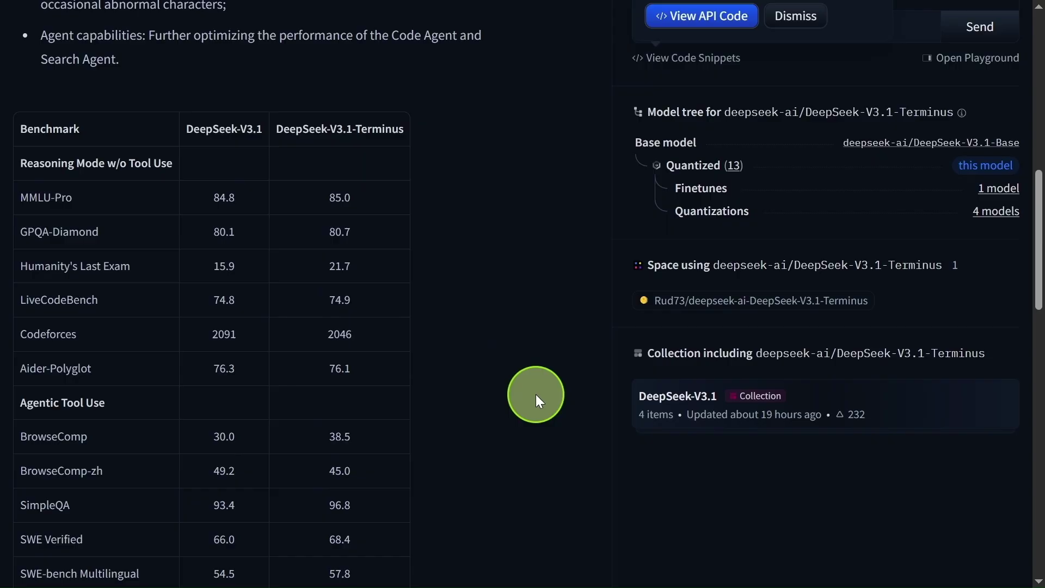
scroll(536, 395, up, 10)
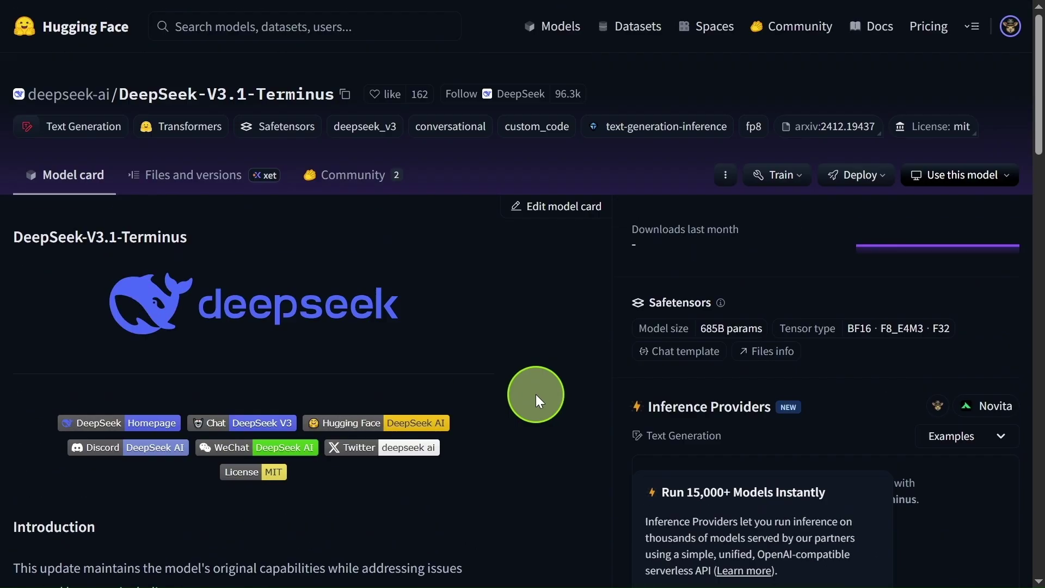
Read down through the local-run notes to the MIT License and Citation, then scroll back up.
scroll(537, 394, down, 5)
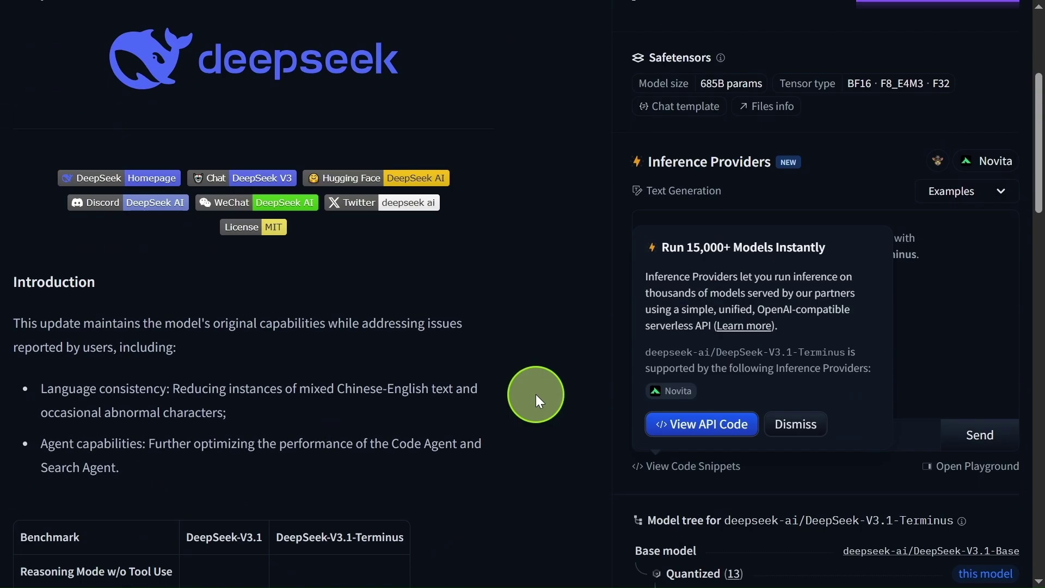
scroll(536, 395, down, 1)
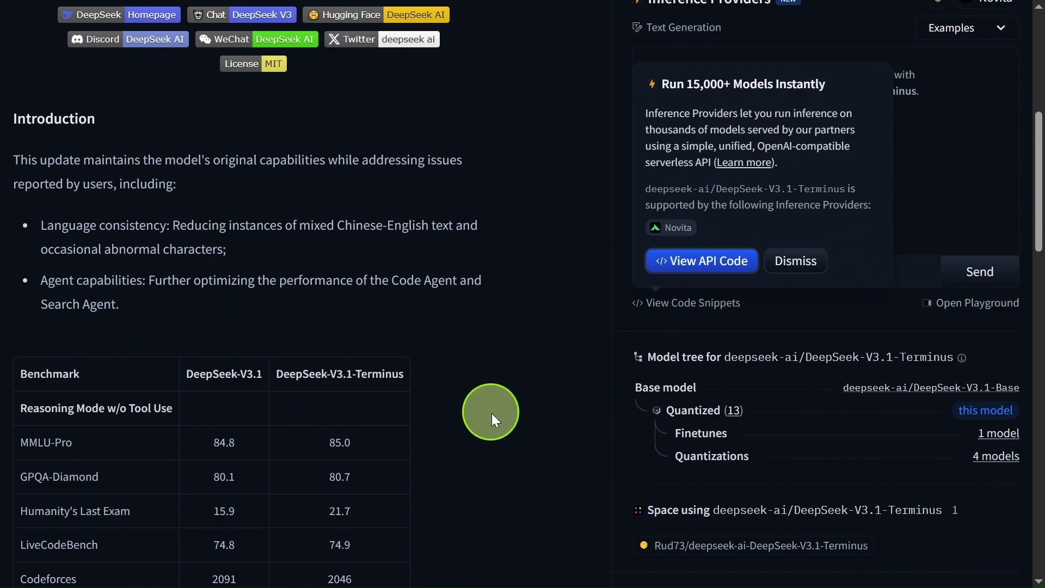
scroll(496, 418, down, 3)
scroll(496, 419, down, 6)
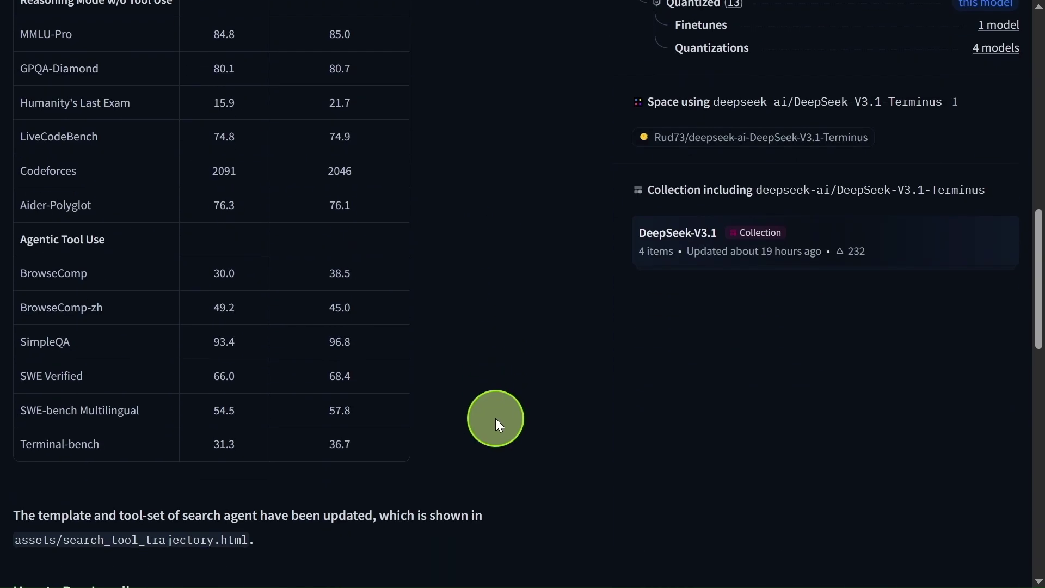
scroll(496, 418, down, 4)
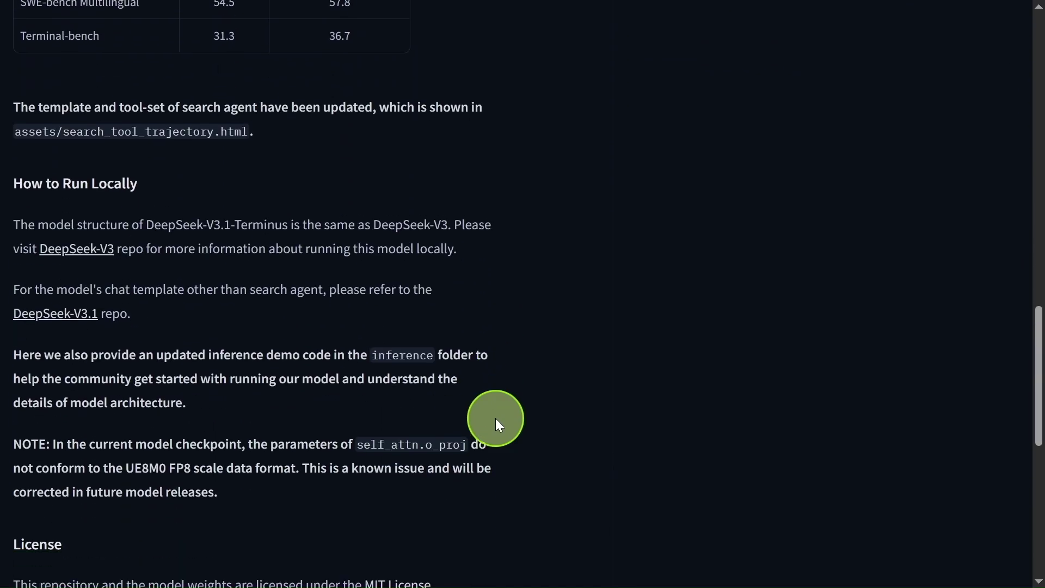
scroll(496, 419, down, 2)
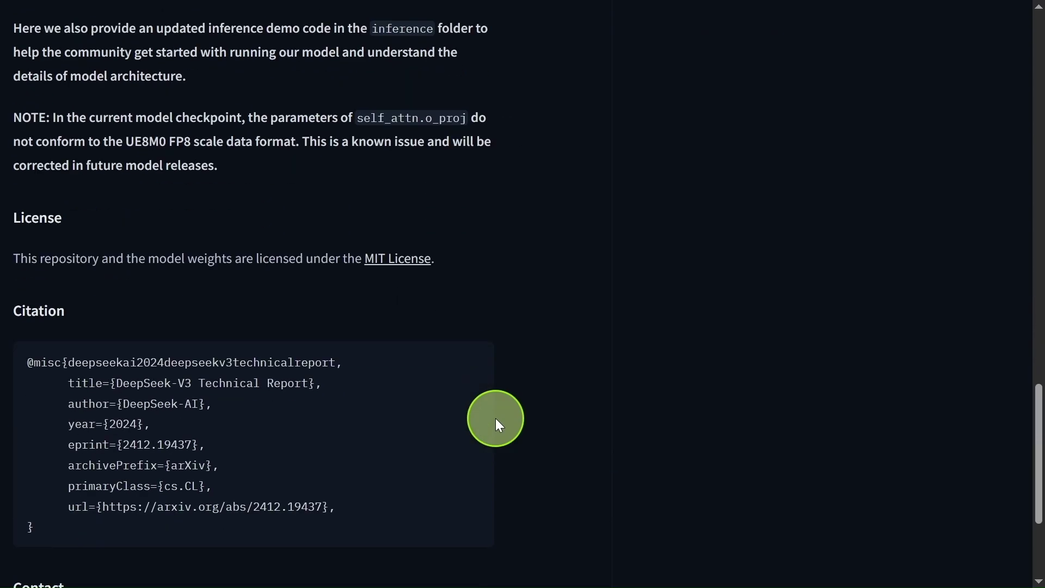
scroll(496, 419, up, 7)
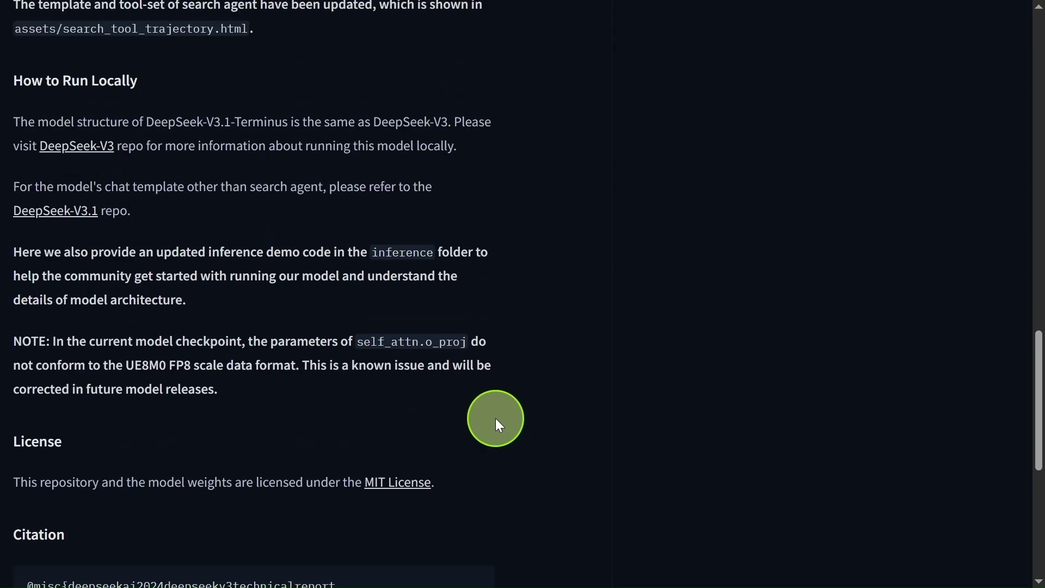
scroll(496, 418, up, 2)
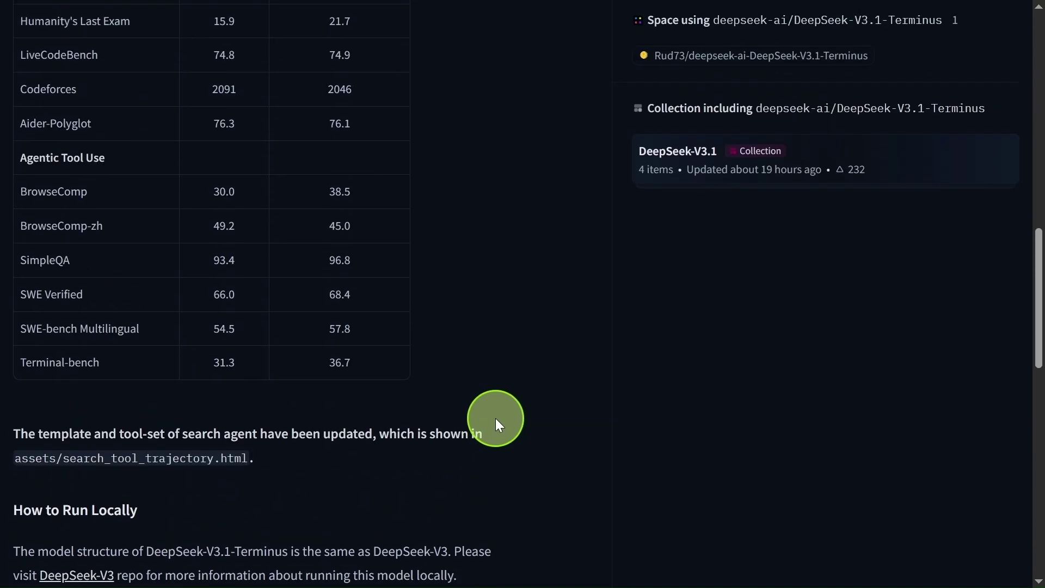
scroll(496, 419, up, 7)
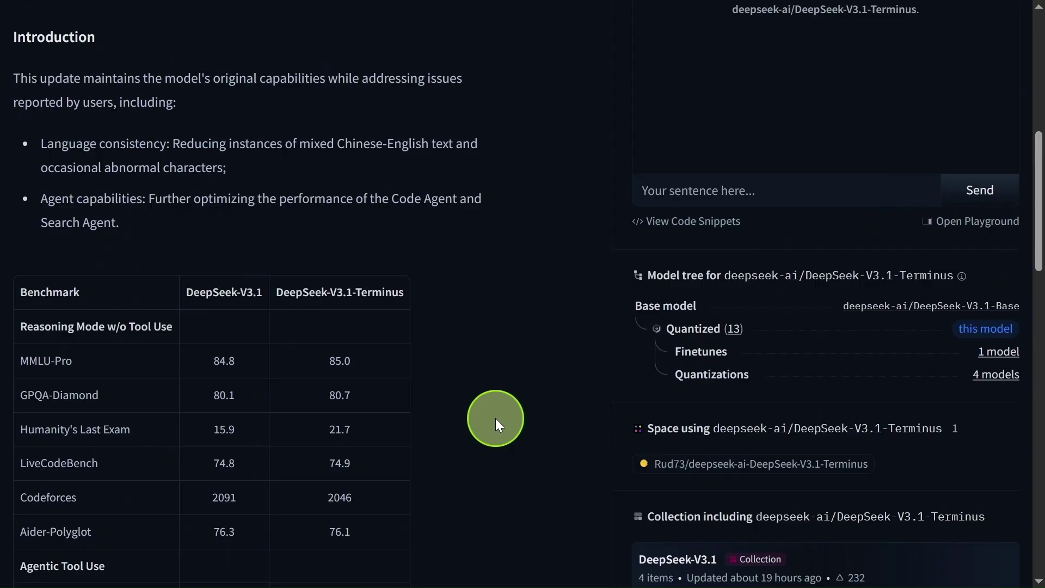
key(alt+Tab)
key(alt+Tab)
key(alt+Tab)
key(alt+Tab)
key(alt+Tab)
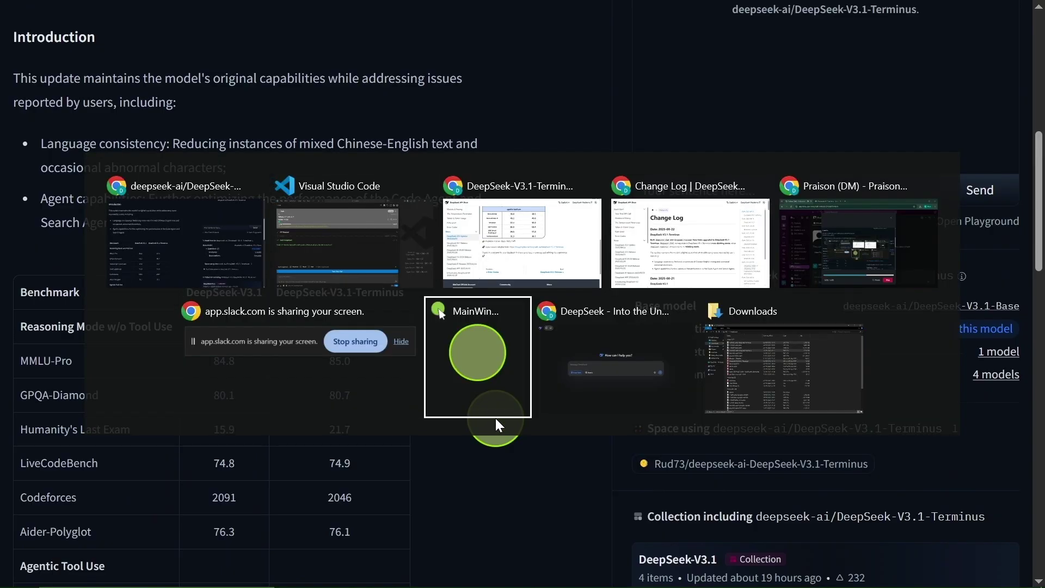
Bring the DeepSeek chat to the front and focus the empty Message DeepSeek box.
key(alt+Tab)
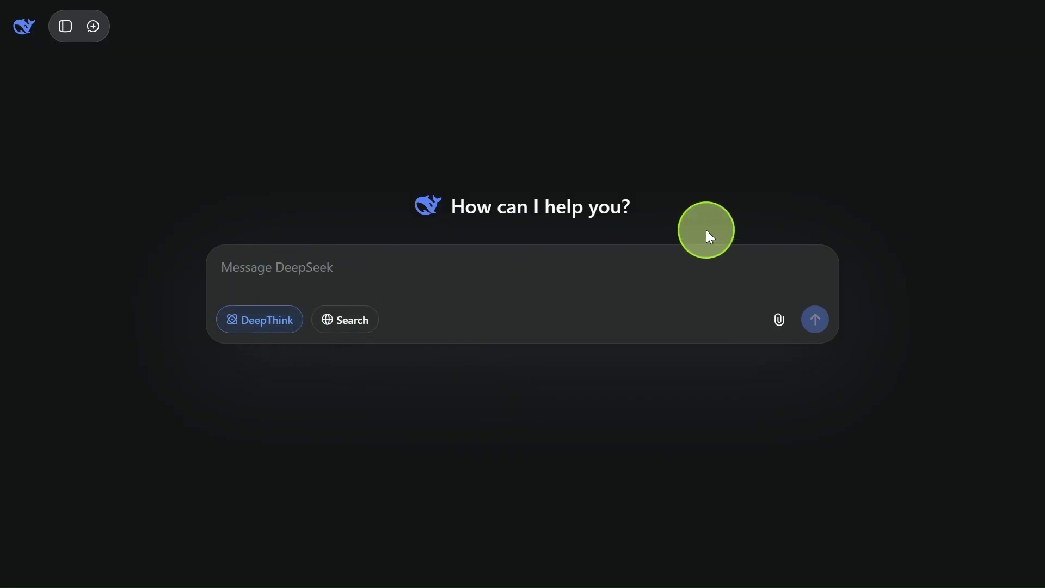
click(714, 277)
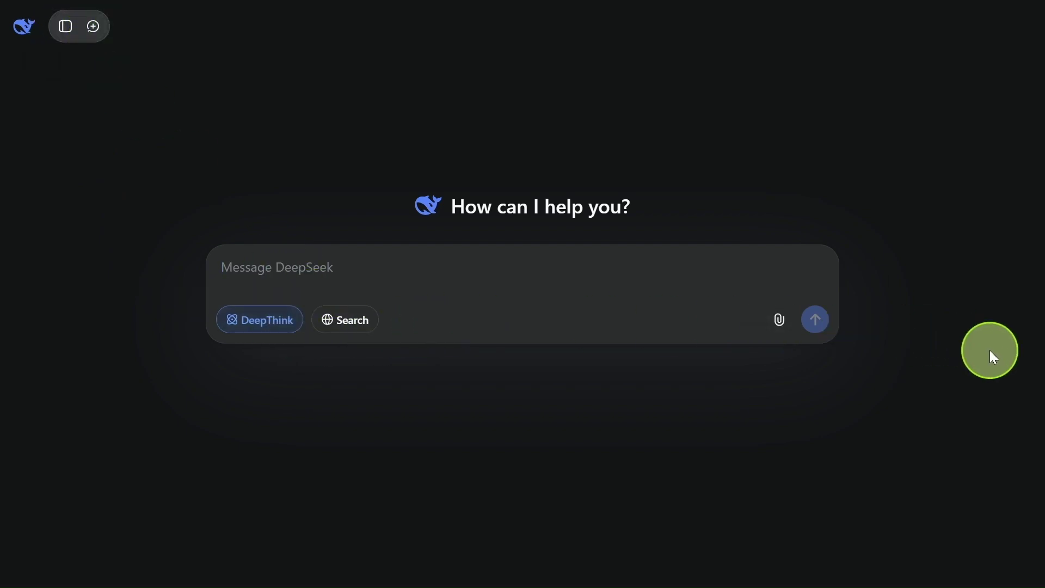
click(674, 277)
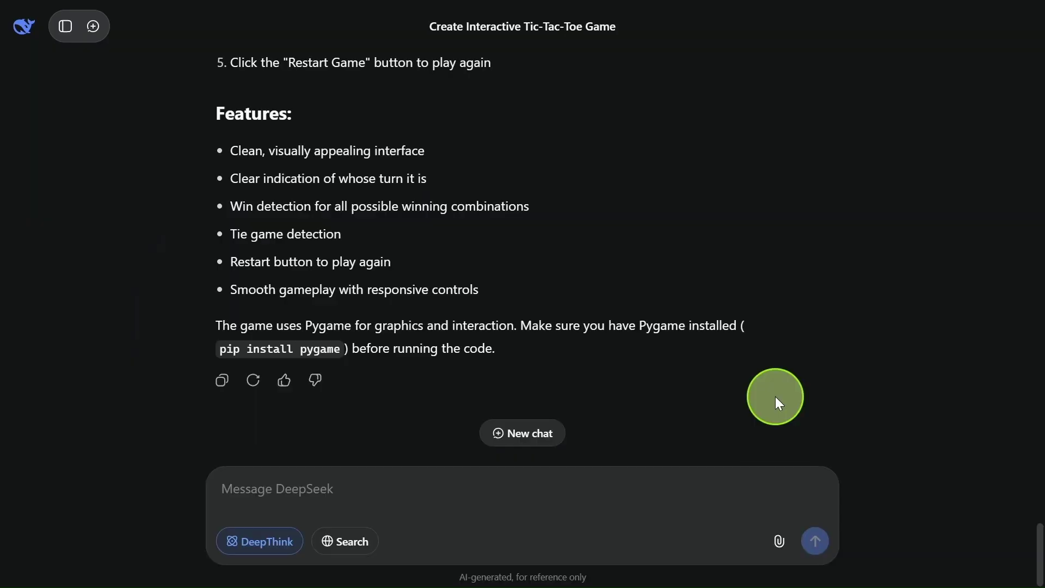
scroll(778, 393, up, 10)
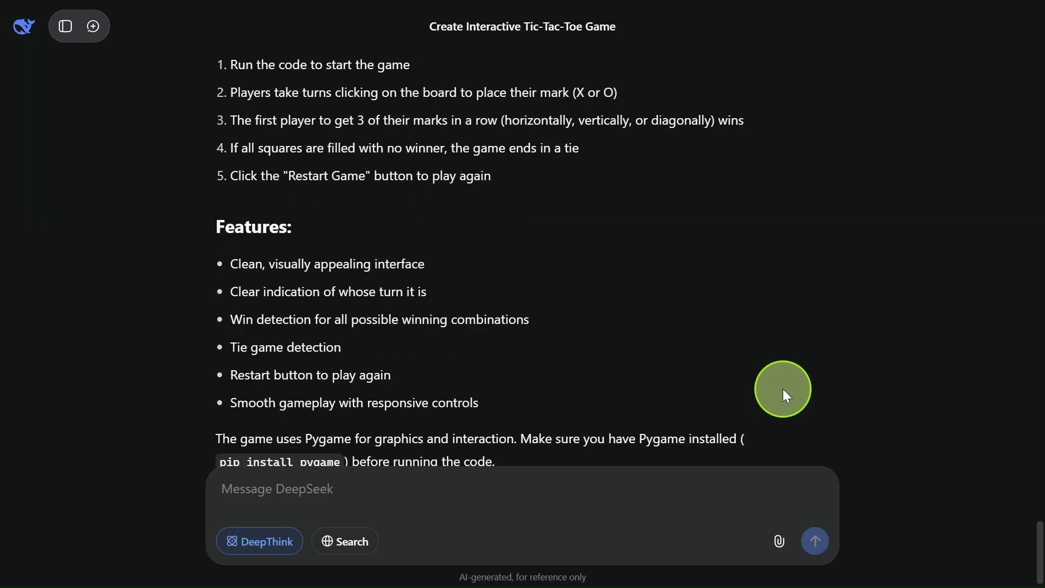
scroll(883, 273, up, 15)
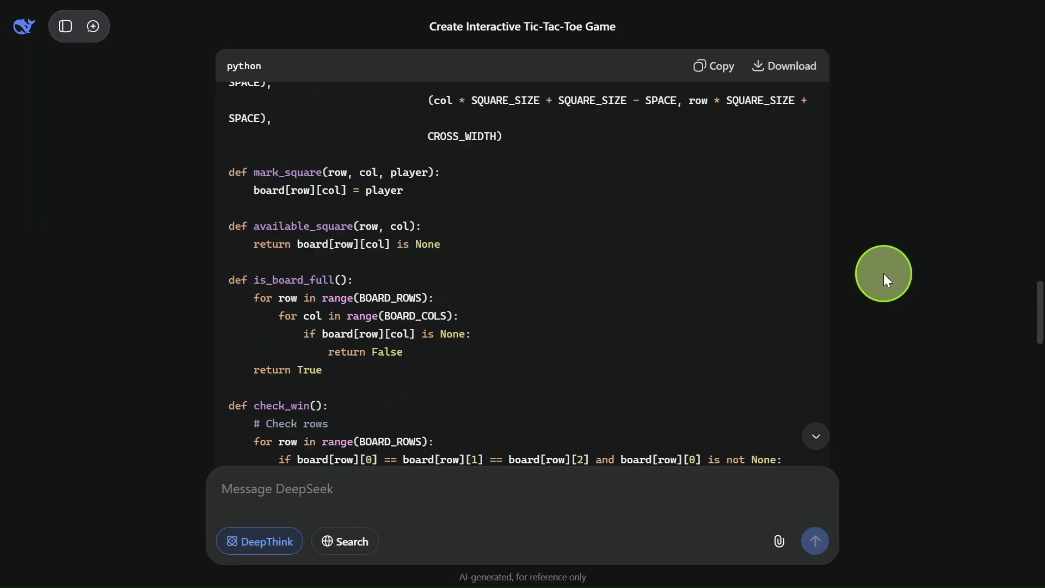
scroll(884, 274, up, 15)
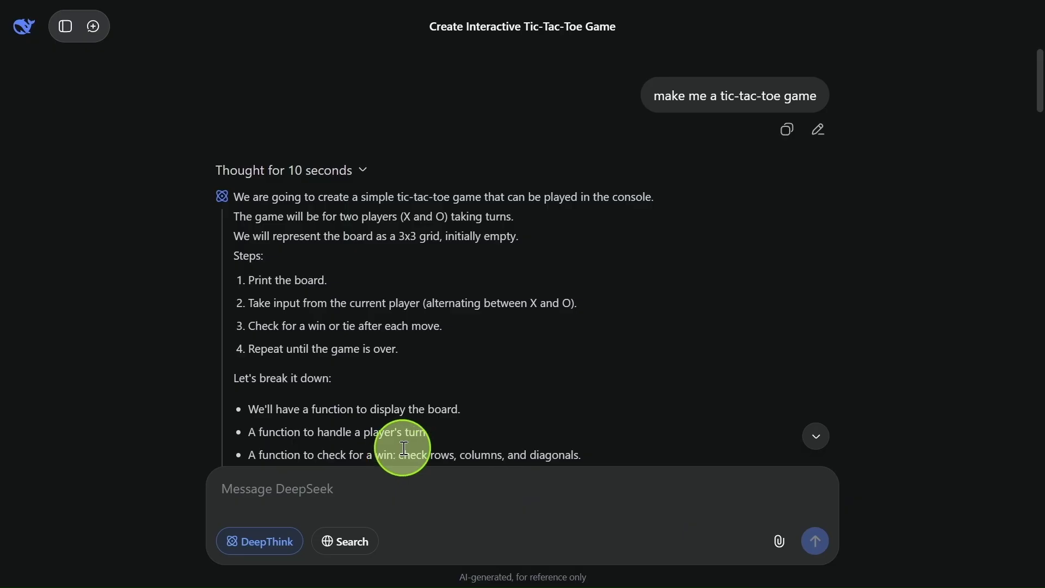
Switch to the Hugging Face model card and scroll between its introduction and benchmark table.
key(alt+Tab)
key(alt+Tab)
key(alt+Tab)
key(alt+Tab)
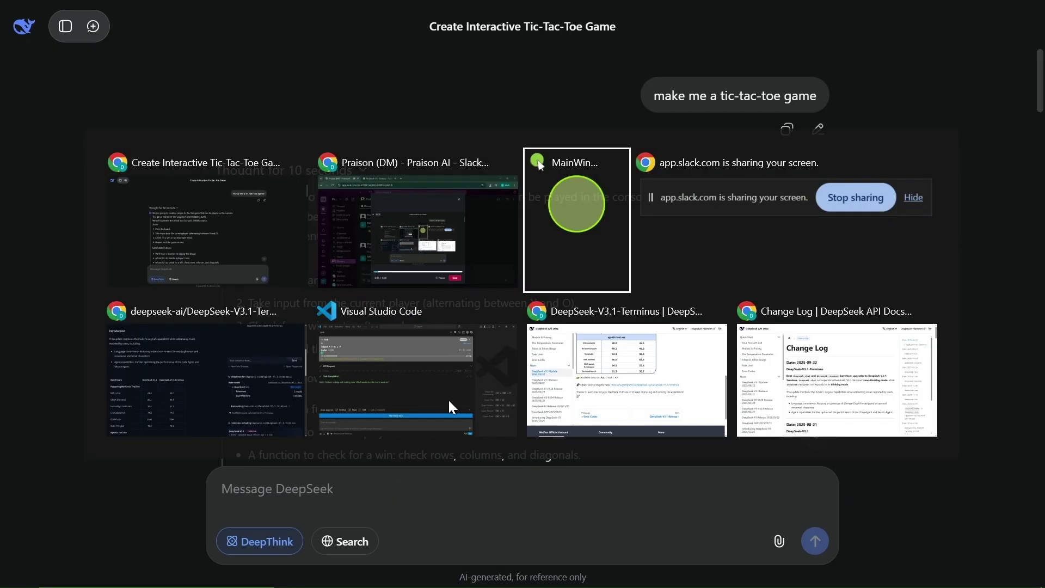
scroll(449, 402, down, 1)
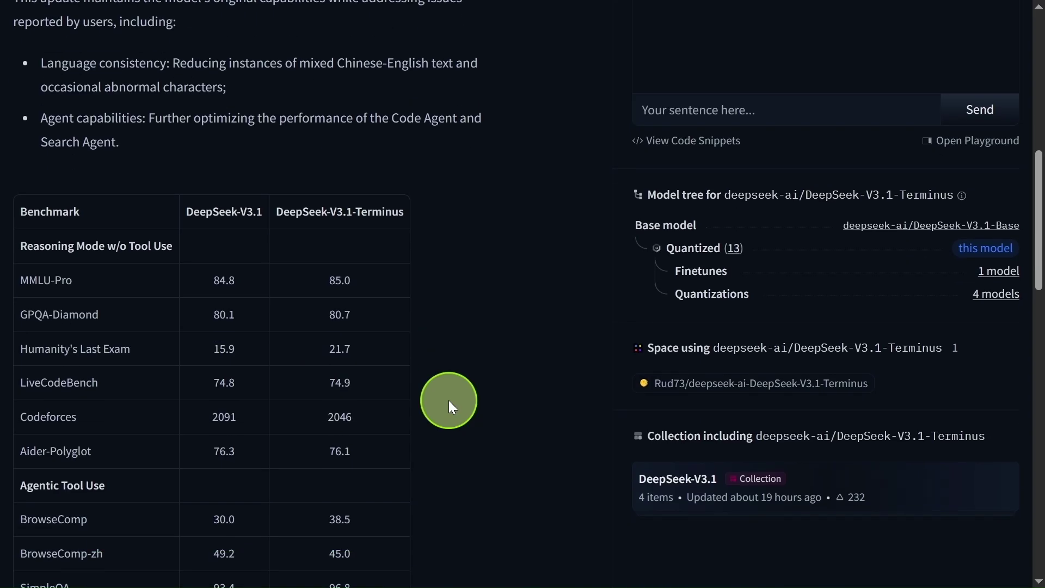
scroll(449, 402, up, 3)
scroll(448, 400, down, 3)
scroll(448, 401, up, 9)
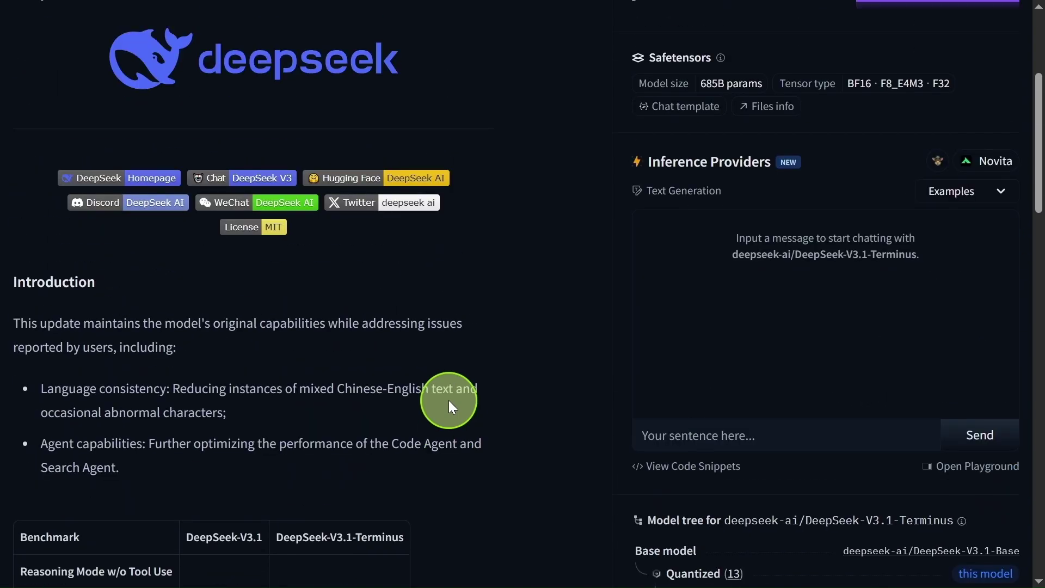
scroll(449, 400, up, 2)
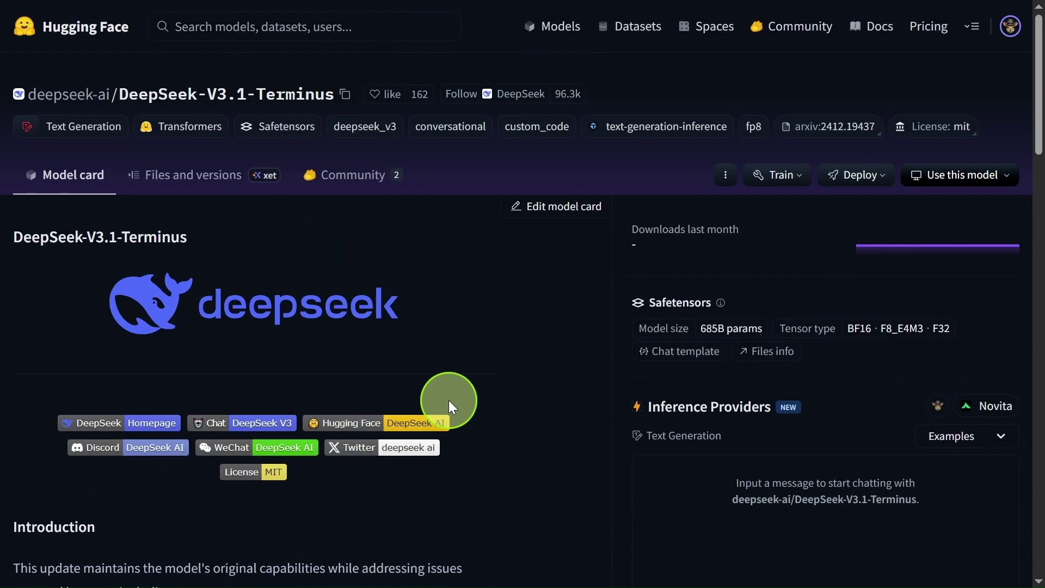
scroll(439, 399, down, 2)
Scroll the tic-tac-toe Python code from the constants down to check_win, then switch to VS Code.
key(alt+Tab)
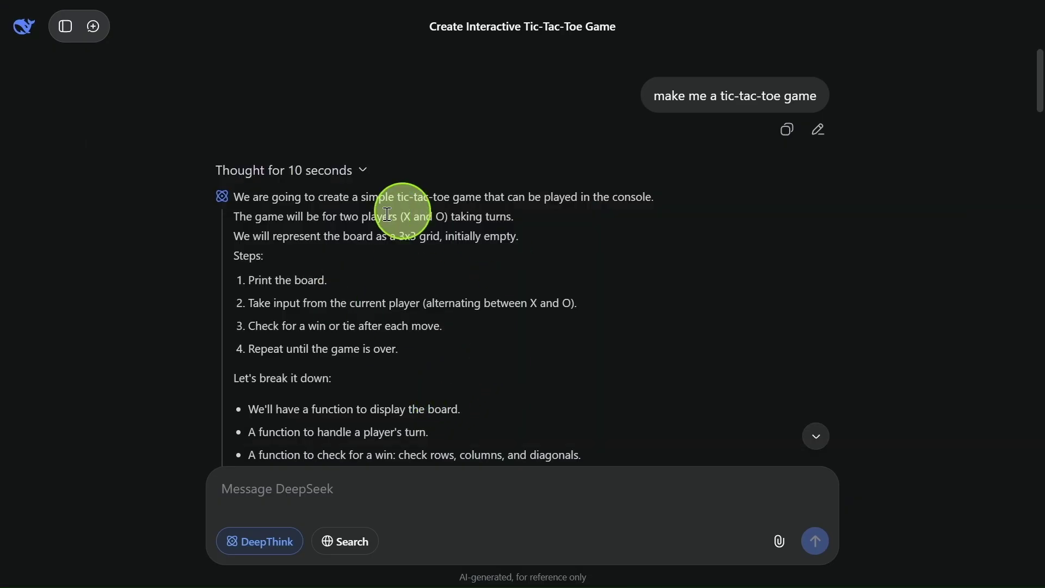
scroll(669, 212, down, 6)
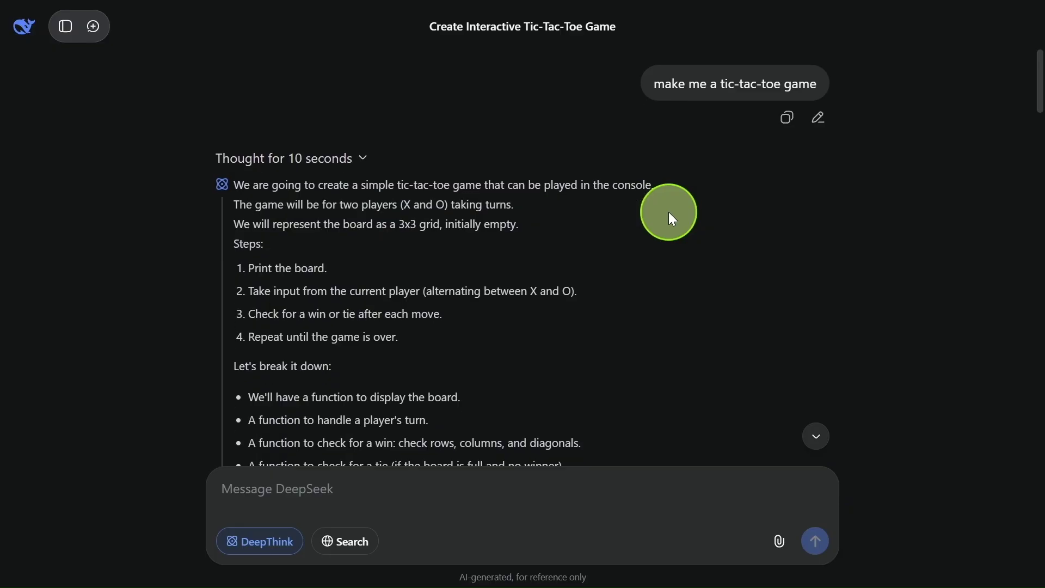
scroll(668, 211, down, 5)
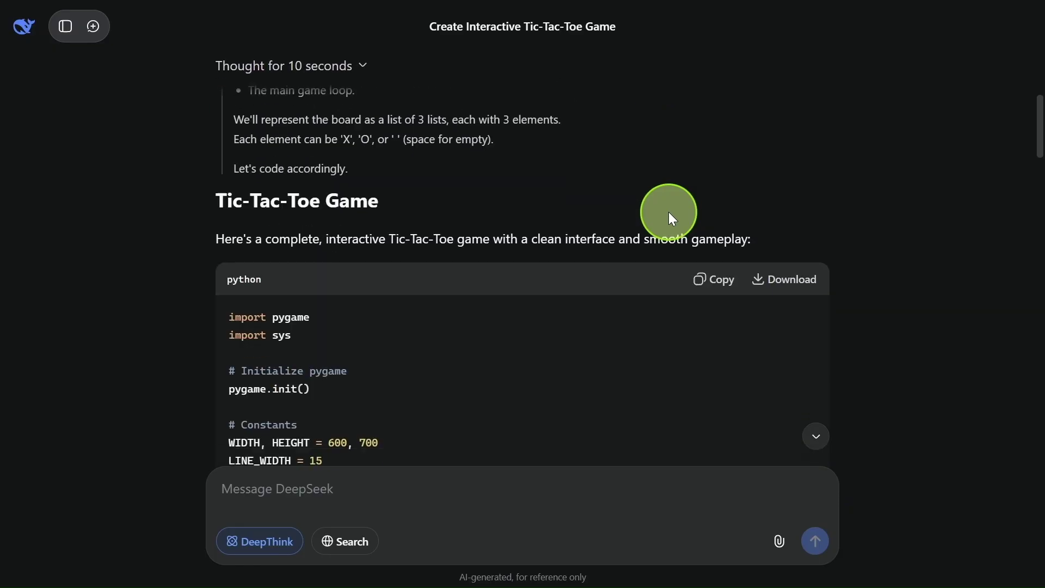
scroll(669, 212, down, 12)
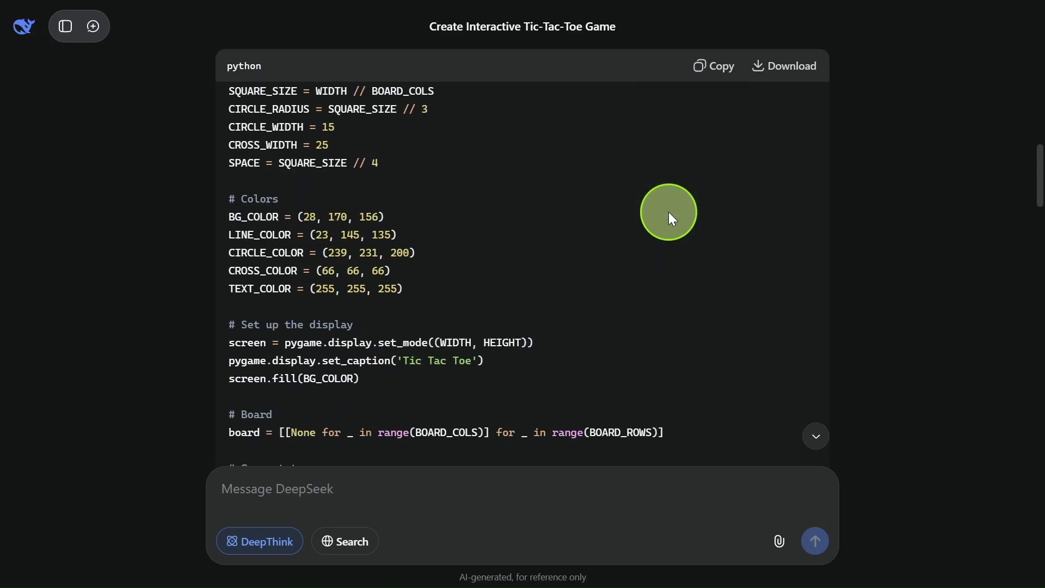
scroll(669, 212, down, 13)
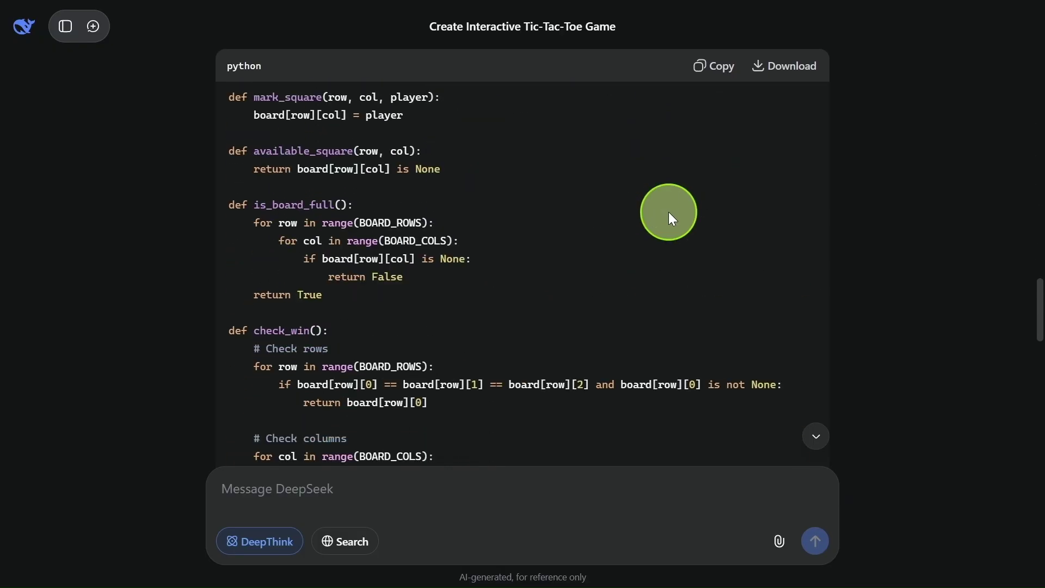
key(alt+Tab)
key(alt+Tab)
key(alt+Tab)
key(alt+Tab)
key(alt+Tab)
key(alt+Tab)
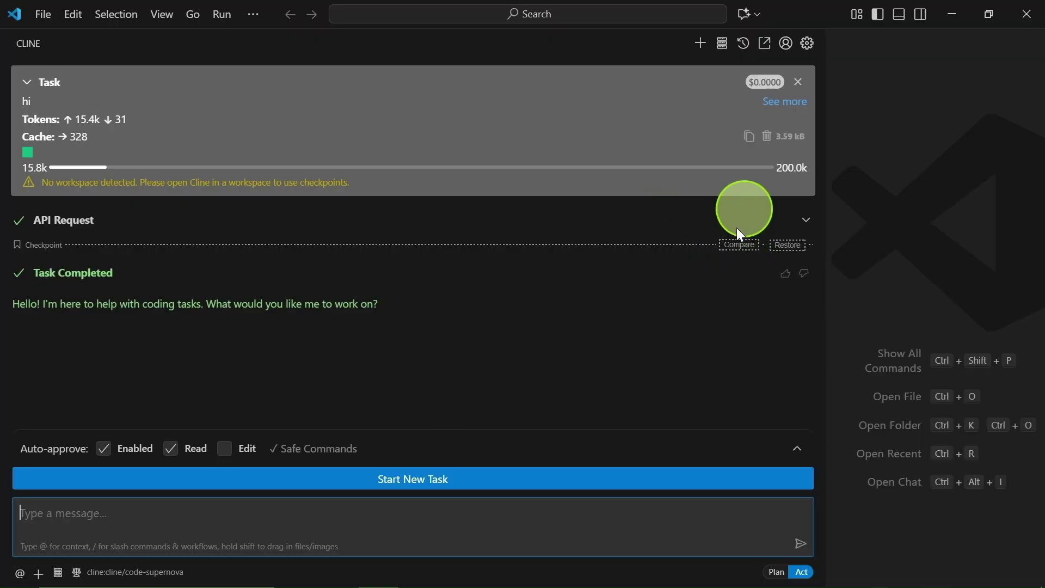
Browse Cline's API Provider list, keeping provider Cline with model cline/code-supernova.
click(808, 44)
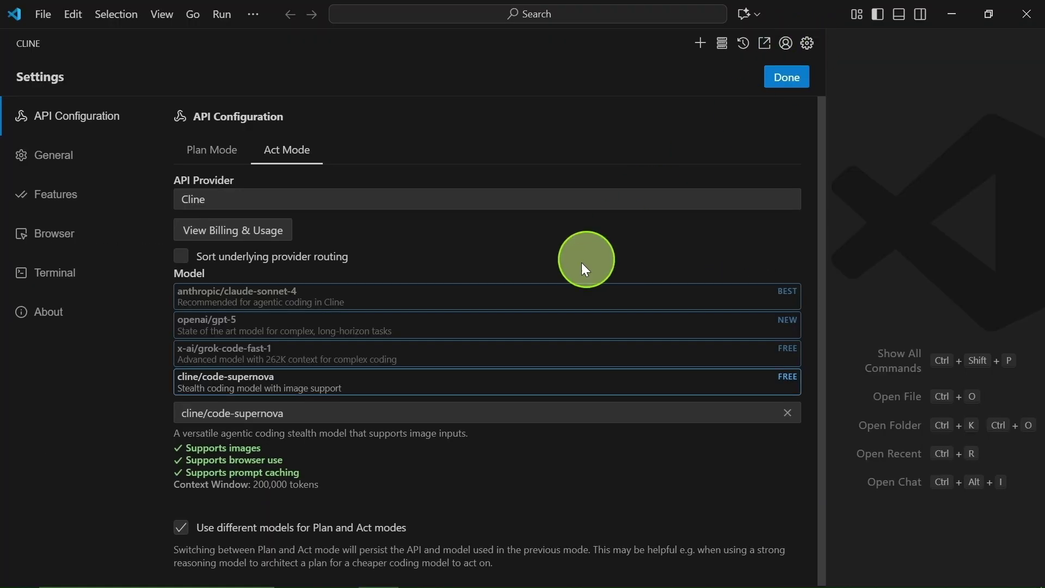
click(374, 197)
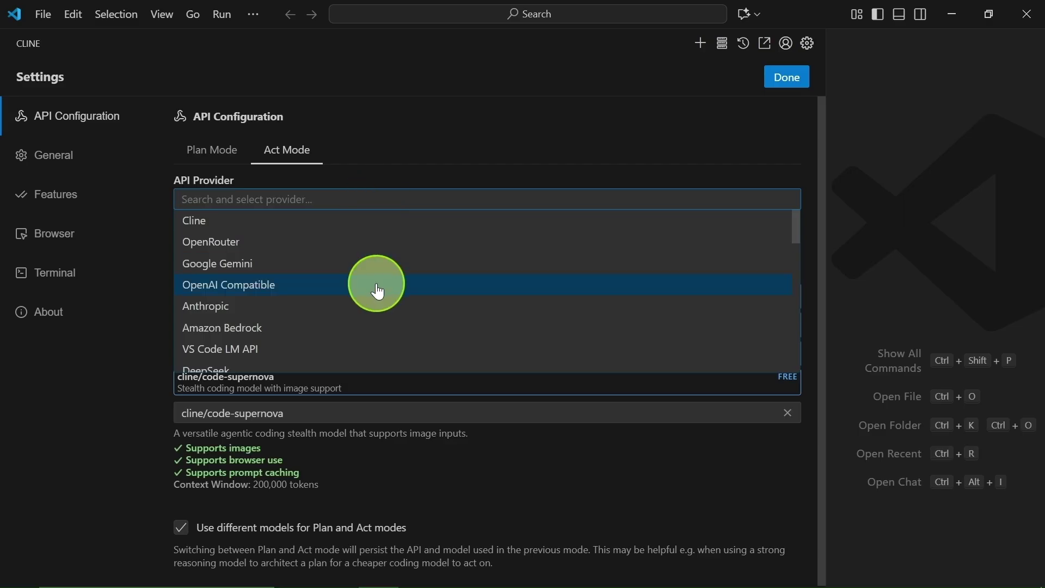
scroll(376, 288, down, 10)
scroll(377, 289, down, 4)
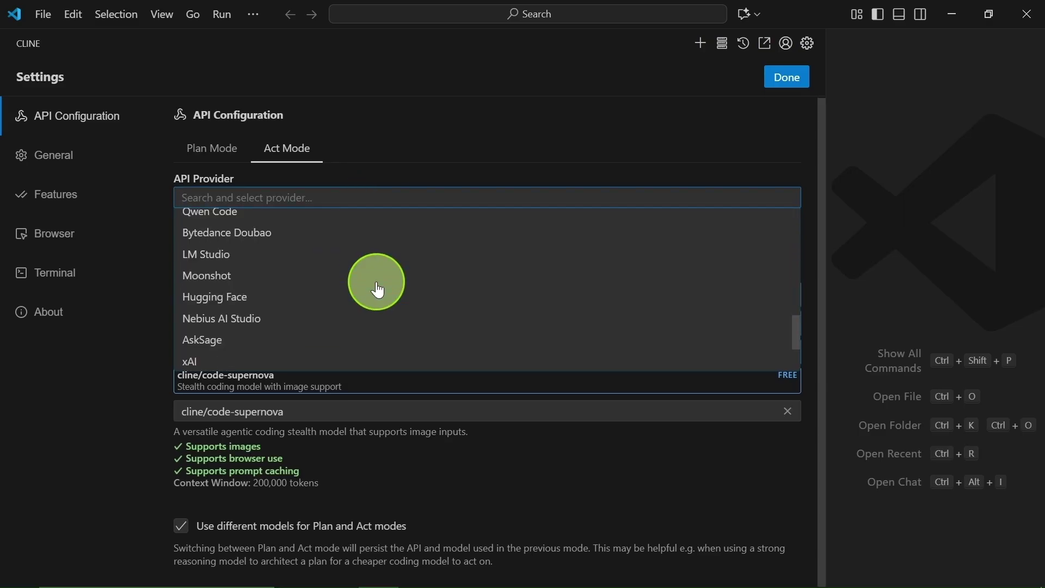
scroll(360, 277, up, 14)
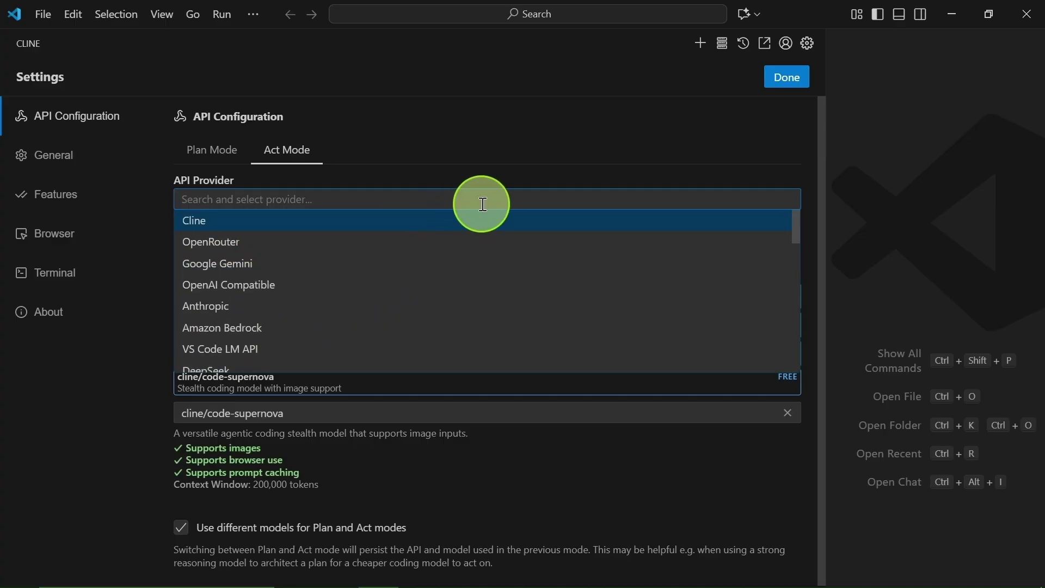
click(481, 172)
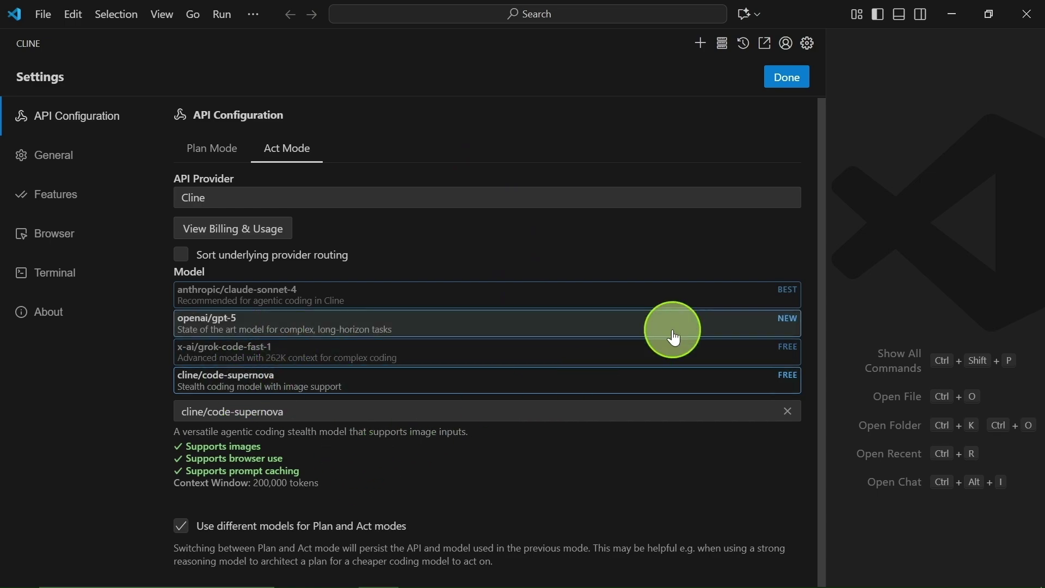
Read the remaining tic-tac-toe answer through its How to Play steps and Features list.
key(alt+Tab)
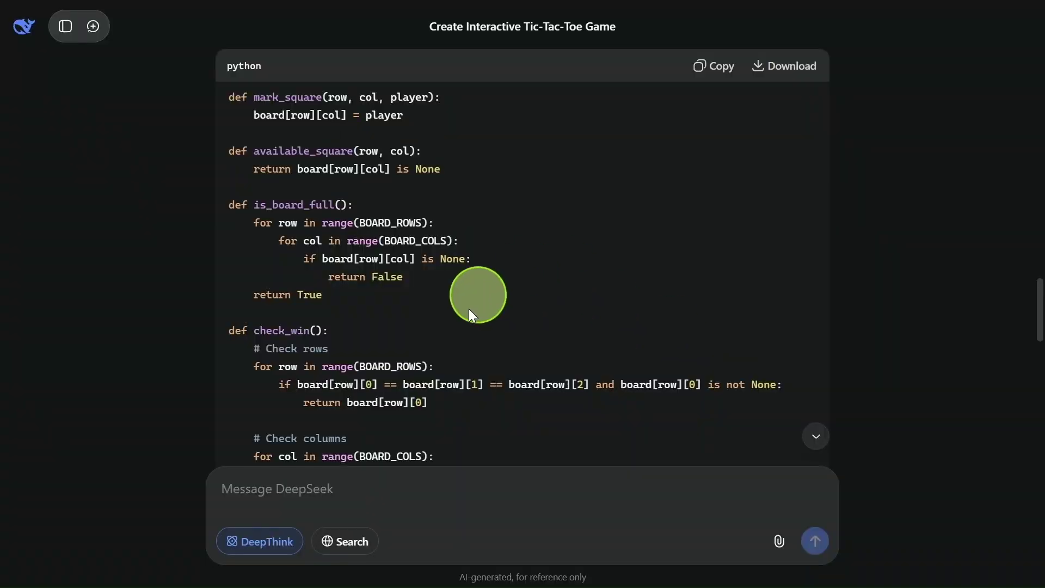
scroll(854, 311, down, 15)
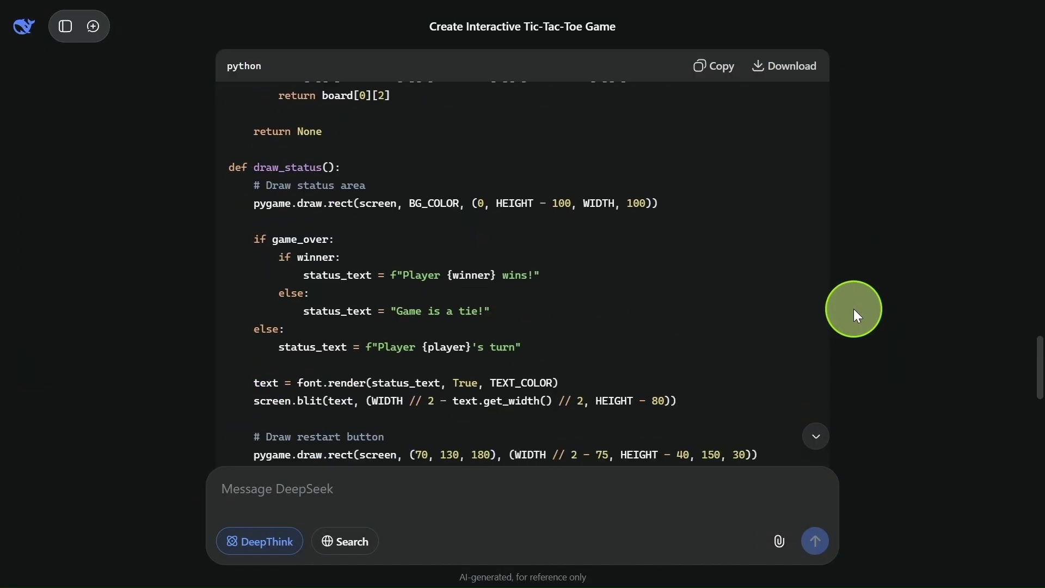
scroll(855, 309, down, 15)
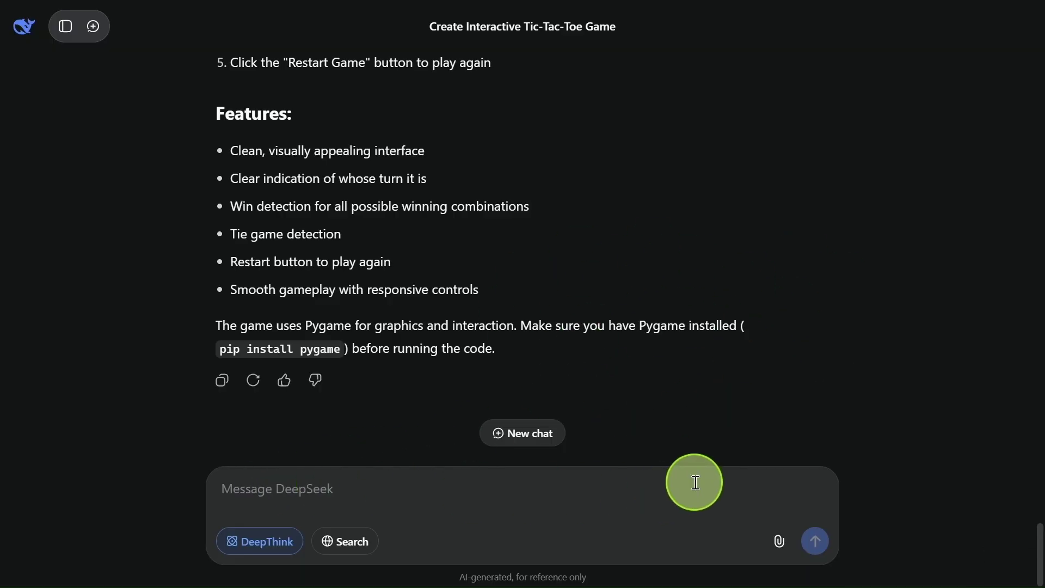
key(alt+Tab)
key(alt+Tab)
key(alt+Tab)
key(alt+Tab)
key(alt+Tab)
key(alt+Tab)
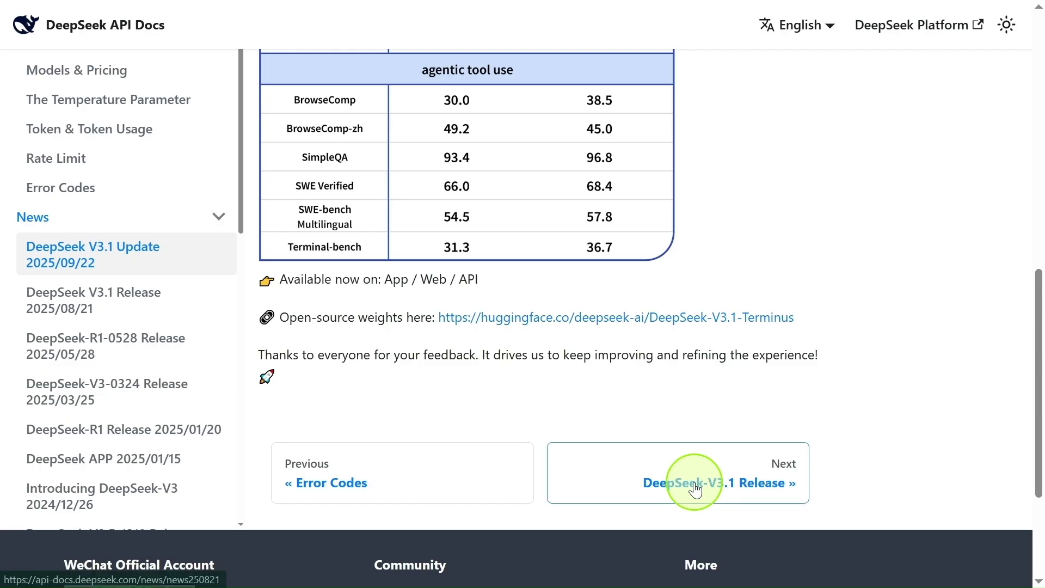
Scroll the Terminus update page from its title through the V3.1 vs Terminus benchmark table.
scroll(788, 347, up, 5)
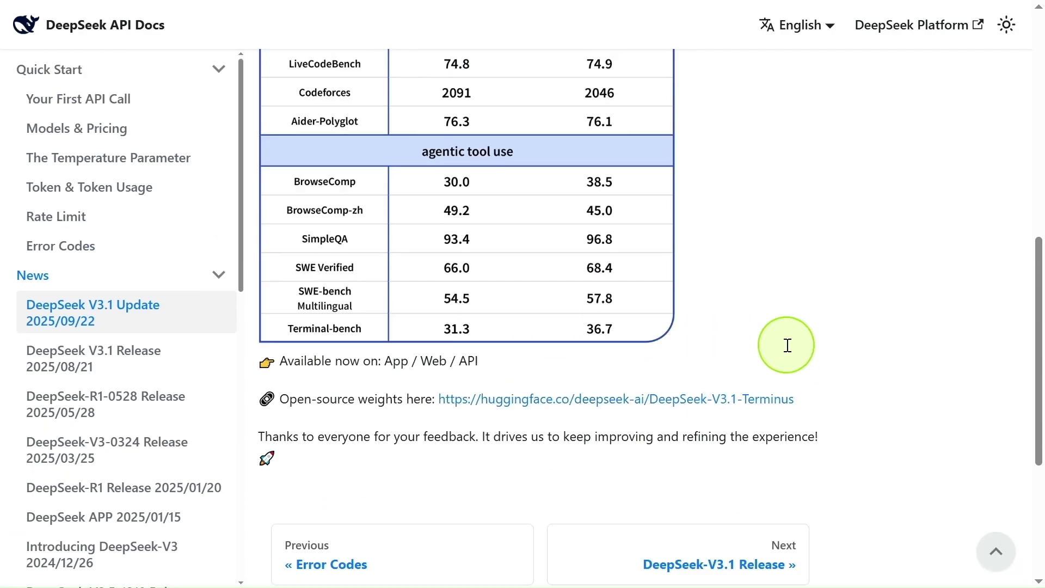
scroll(788, 351, up, 2)
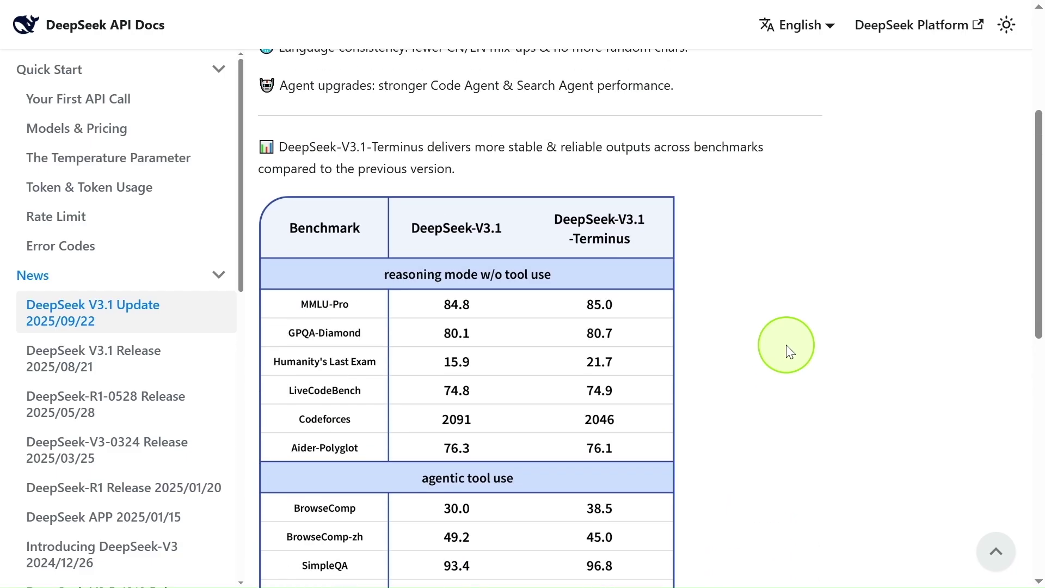
scroll(788, 351, up, 4)
scroll(787, 351, down, 2)
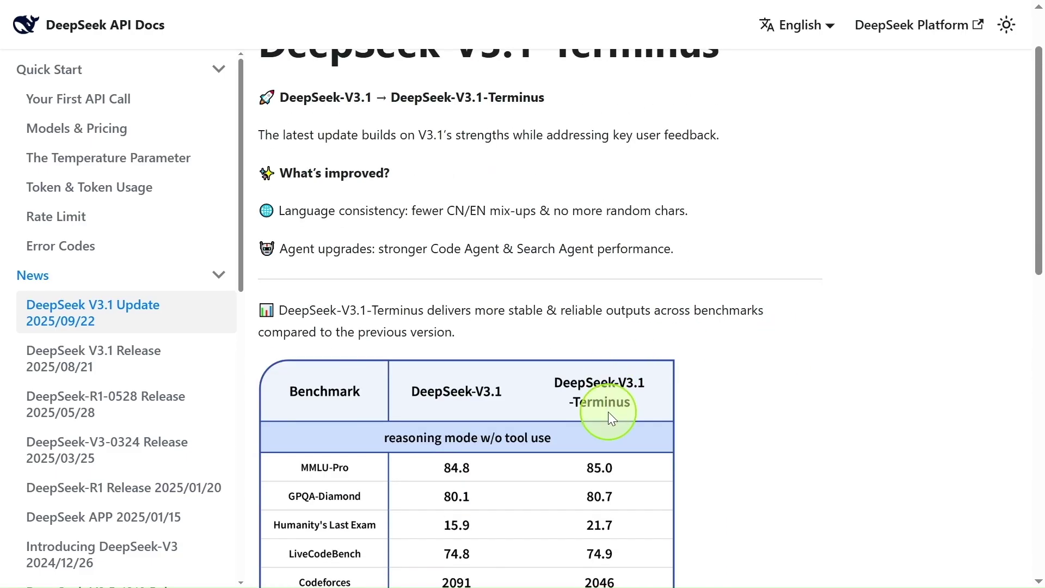
scroll(699, 412, down, 1)
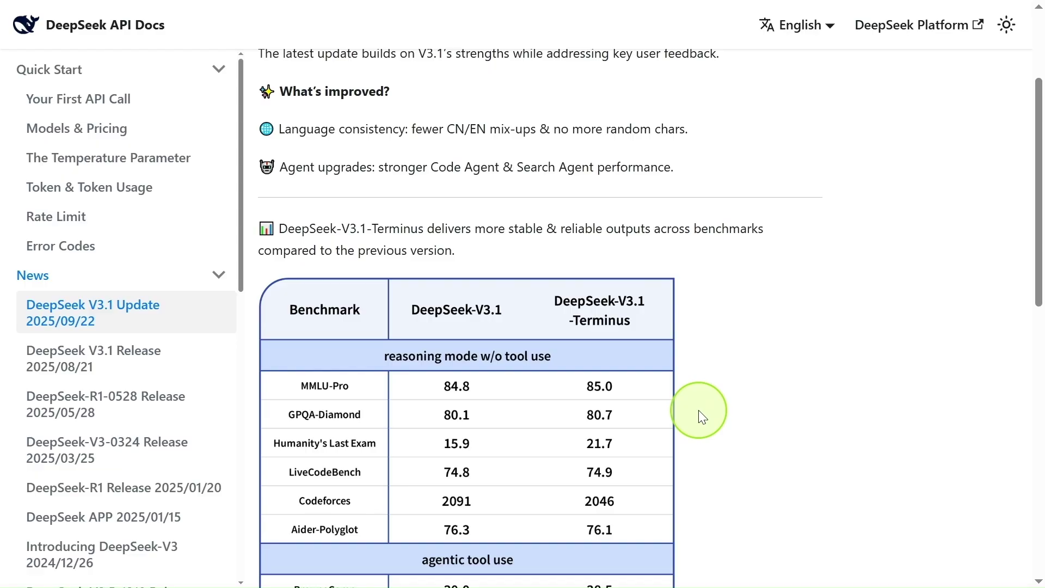
scroll(699, 413, down, 2)
scroll(699, 413, down, 1)
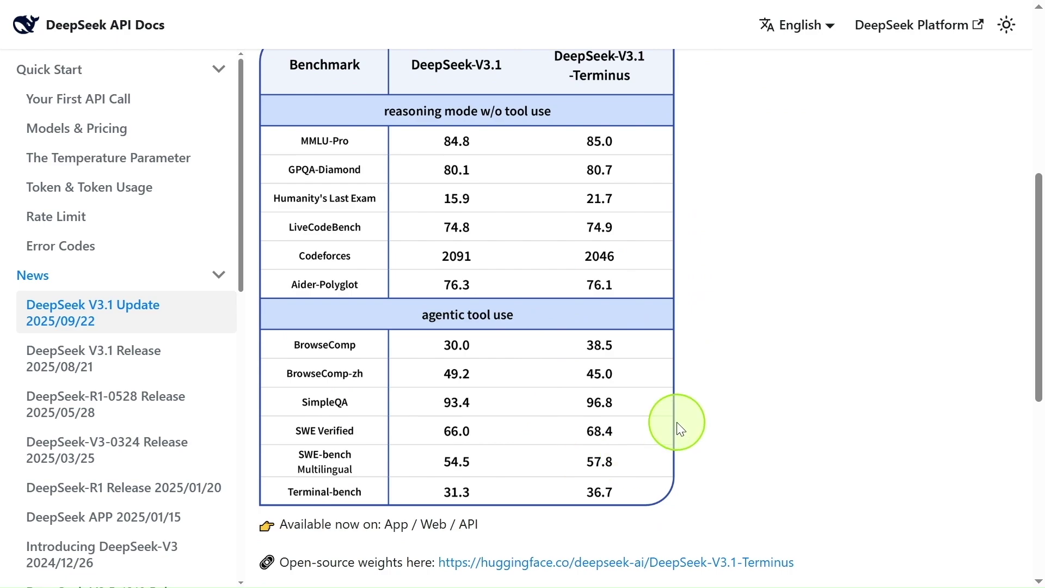
scroll(681, 429, up, 5)
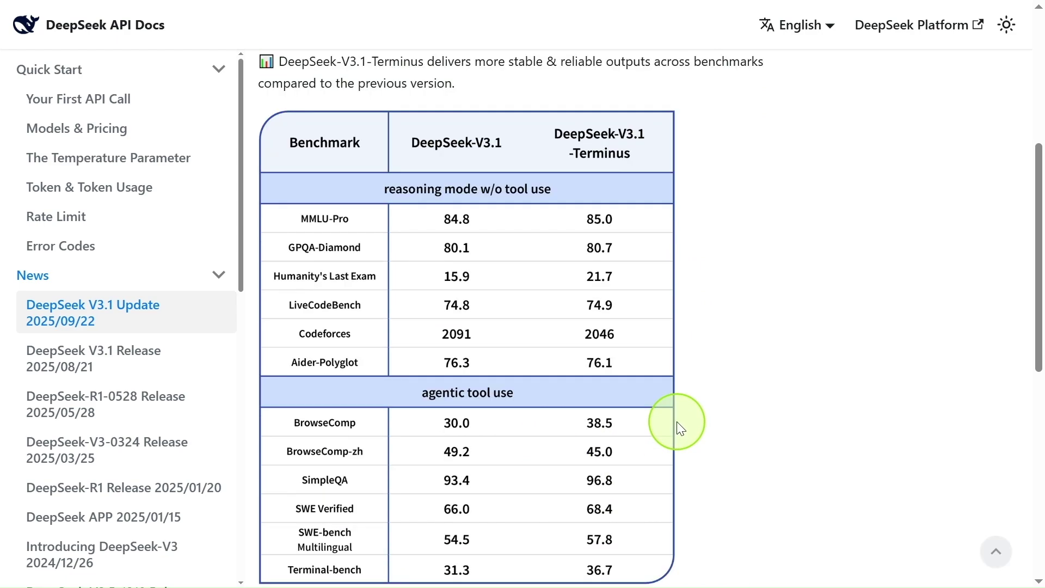
Scroll to the end of the tic-tac-toe answer, then start an empty new chat.
key(alt+Tab)
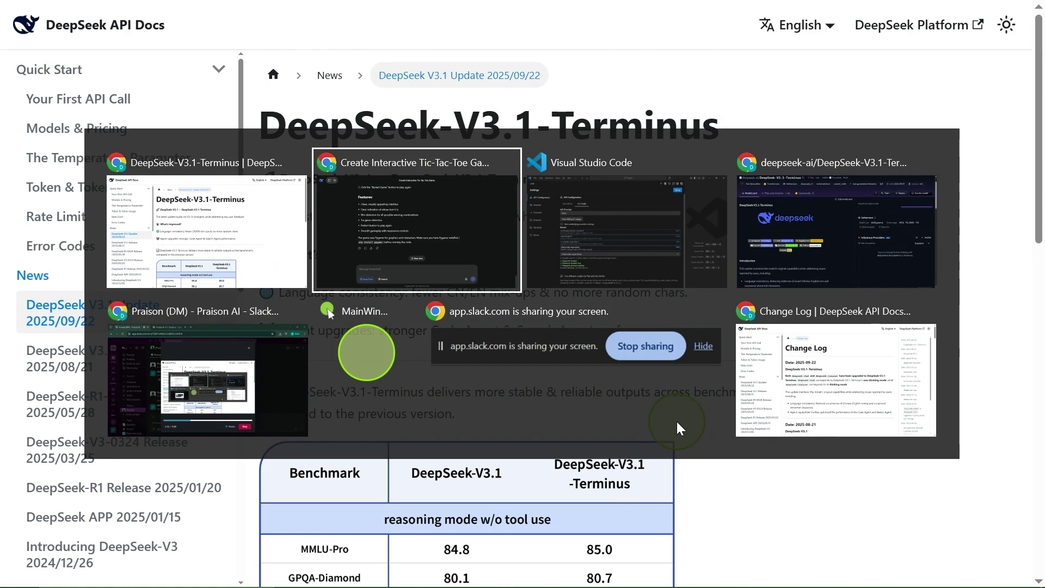
scroll(679, 425, up, 4)
scroll(677, 420, up, 9)
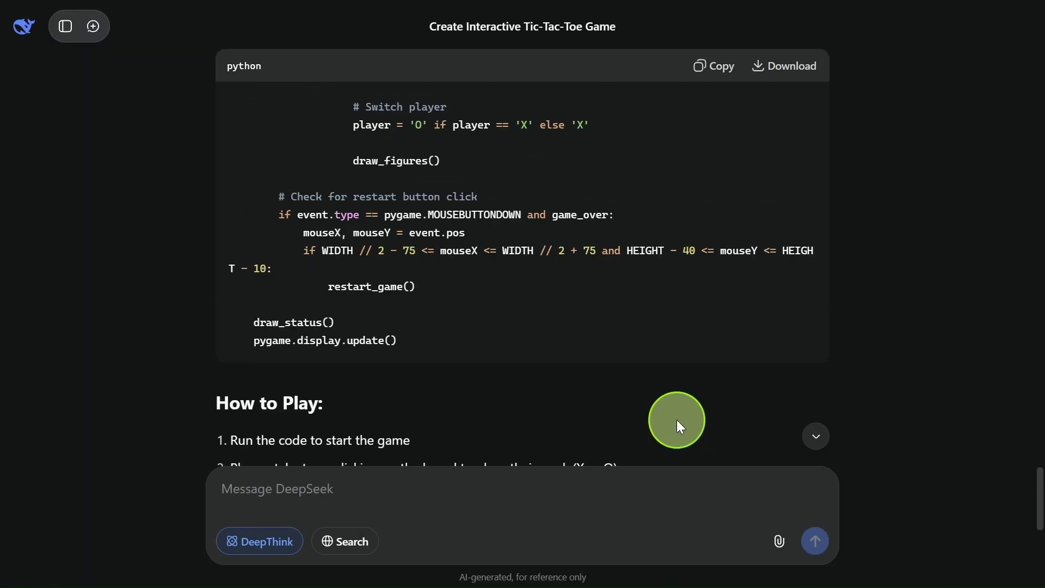
scroll(945, 435, down, 6)
scroll(947, 442, down, 6)
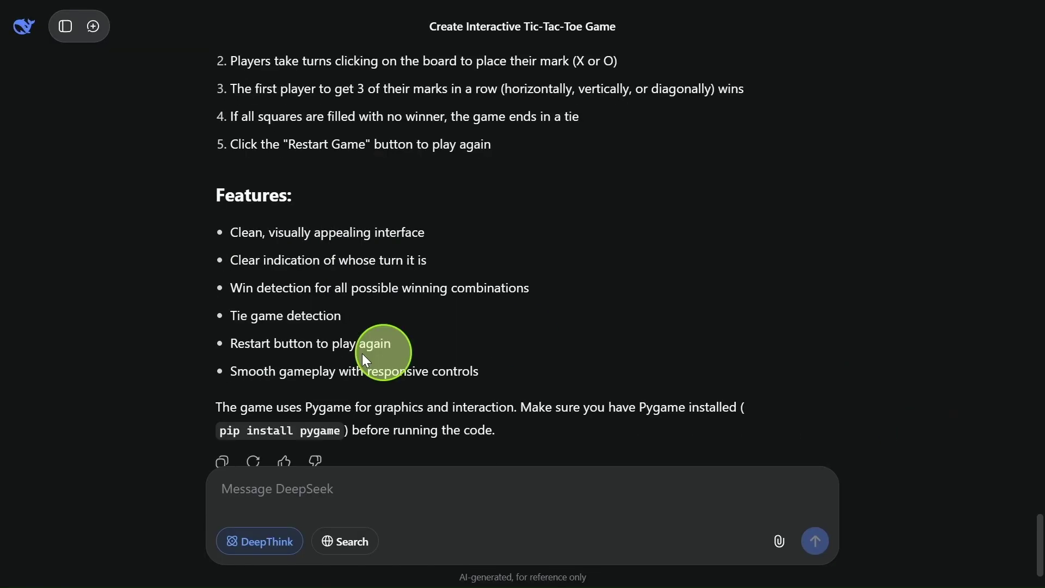
click(99, 26)
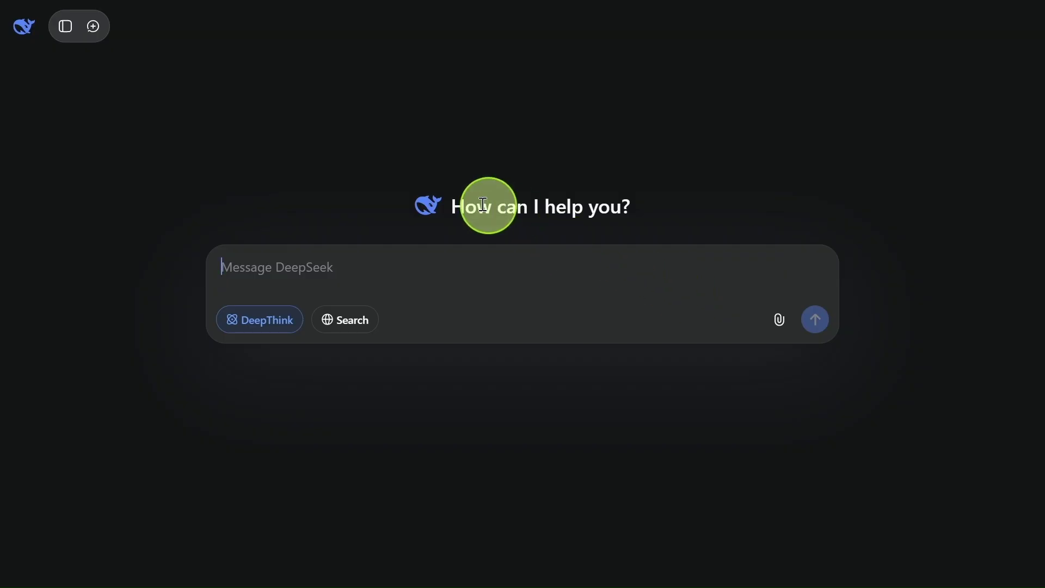
key(alt+Tab)
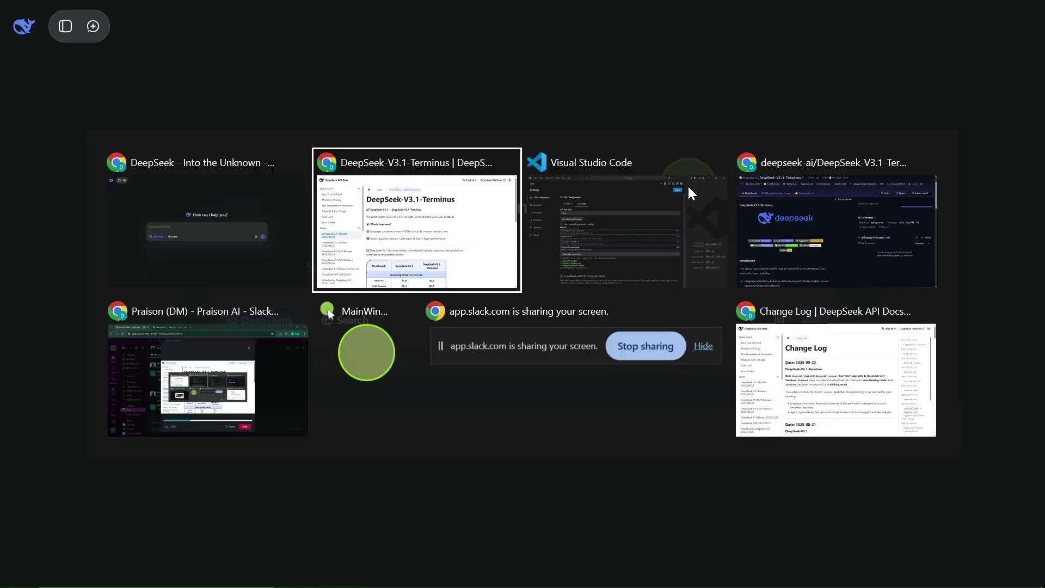